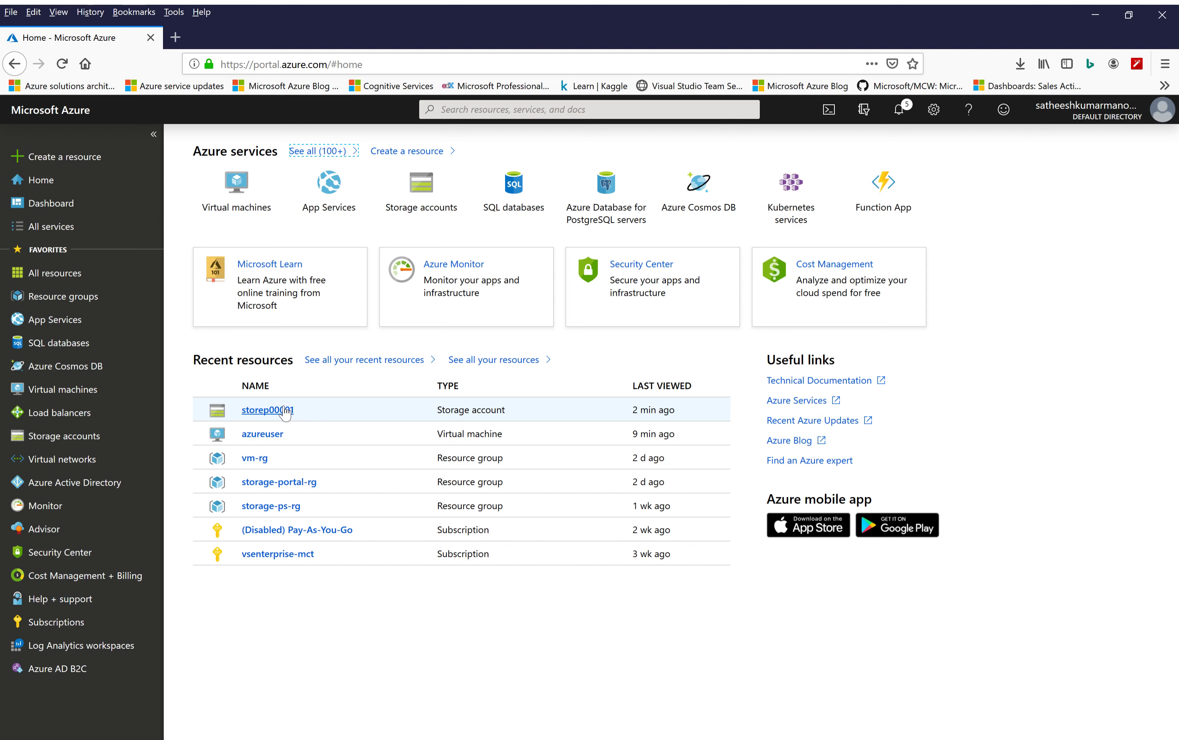
Open the storage account storep00001 and go to its Files service
left_click(285, 411)
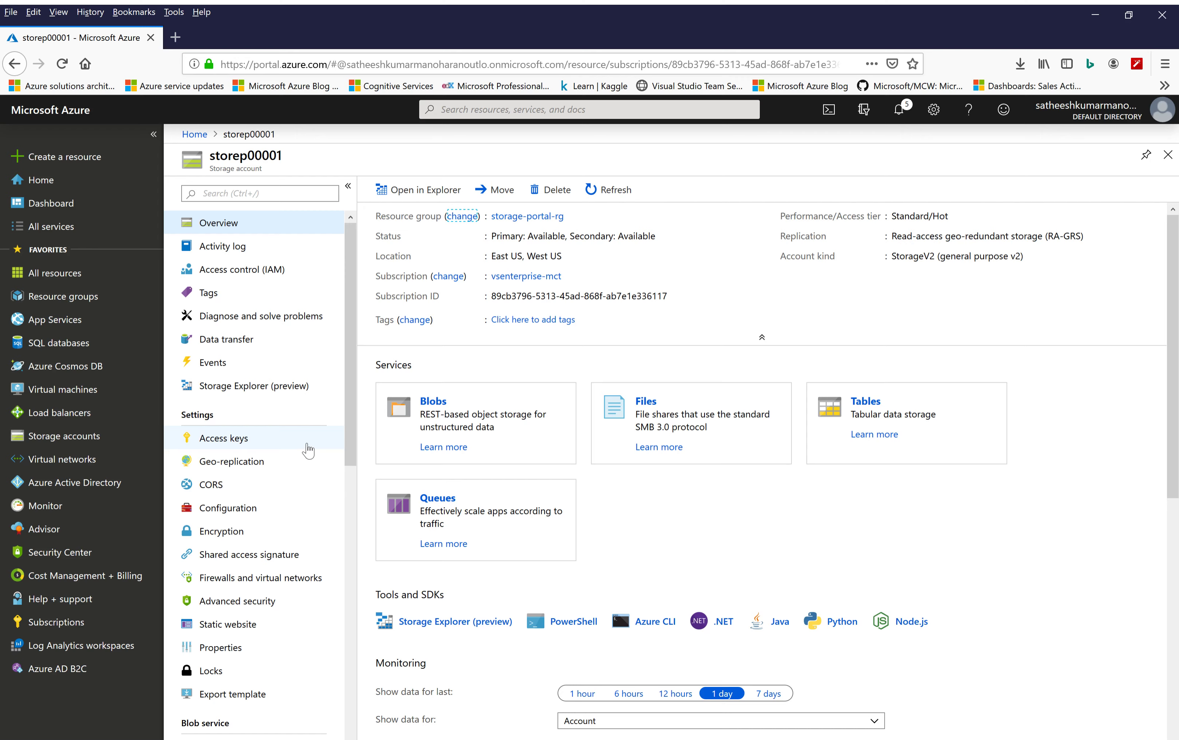
scroll(306, 448, "down", 2)
scroll(308, 450, "down", 5)
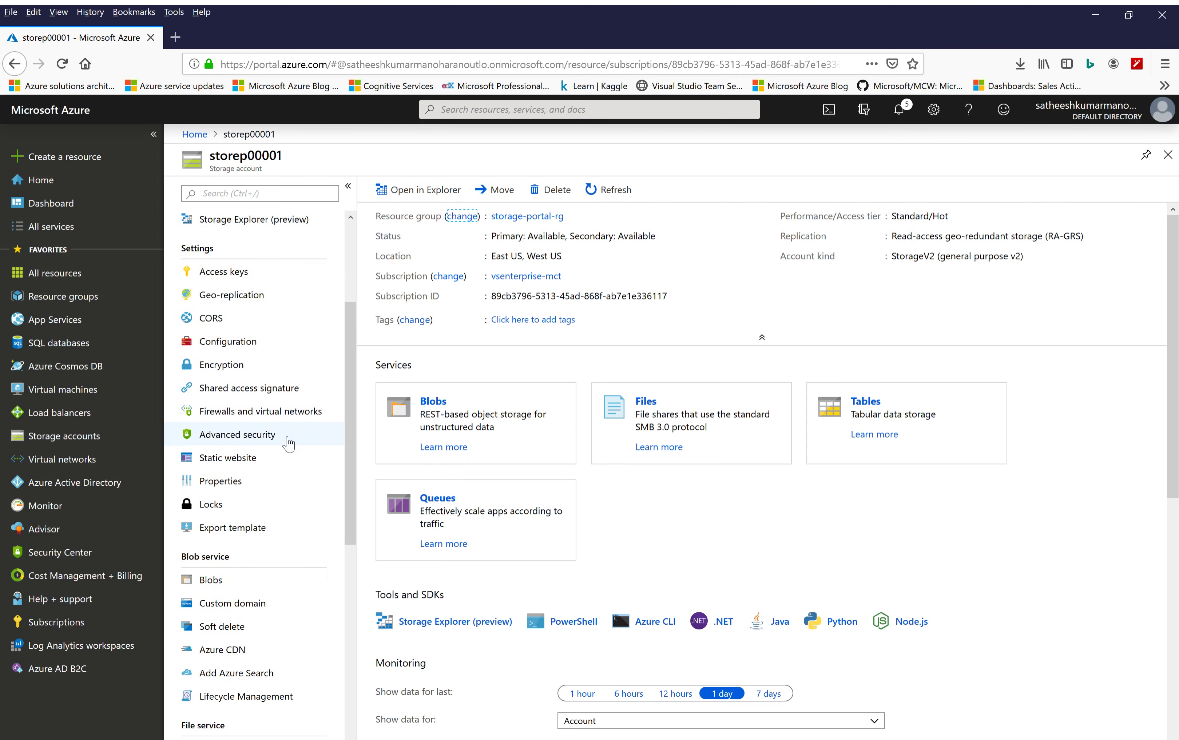
scroll(288, 443, "down", 2)
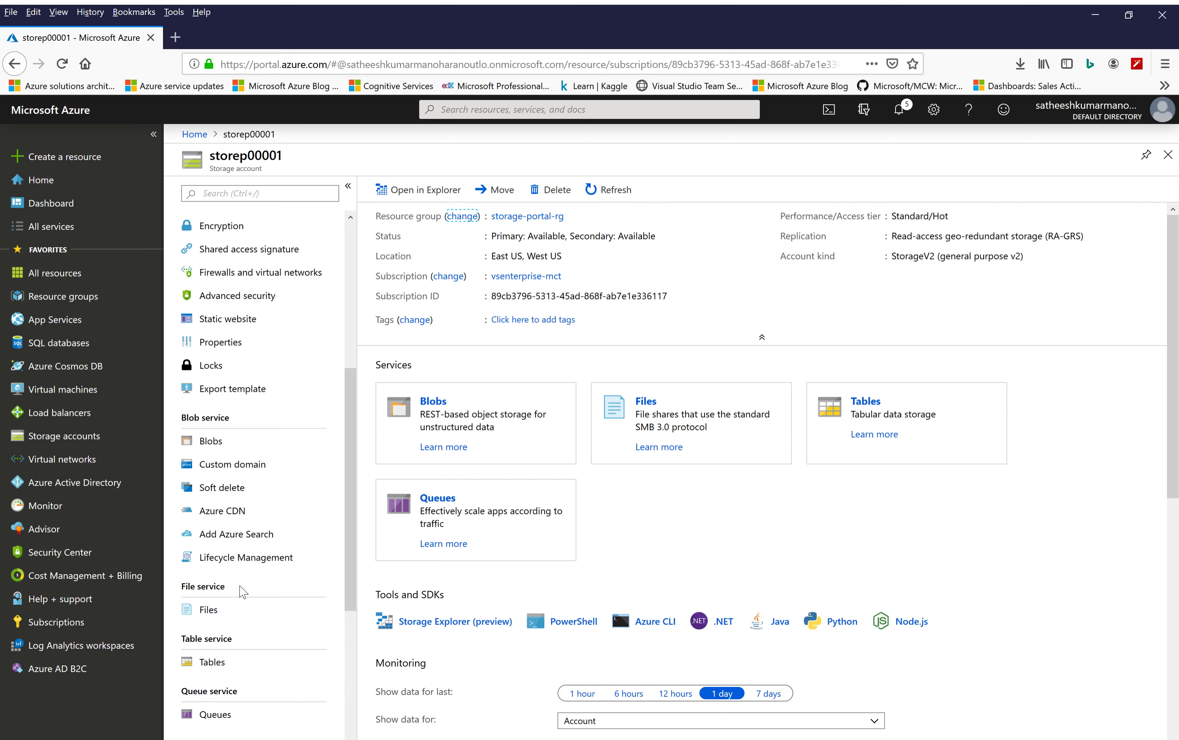
left_click(212, 617)
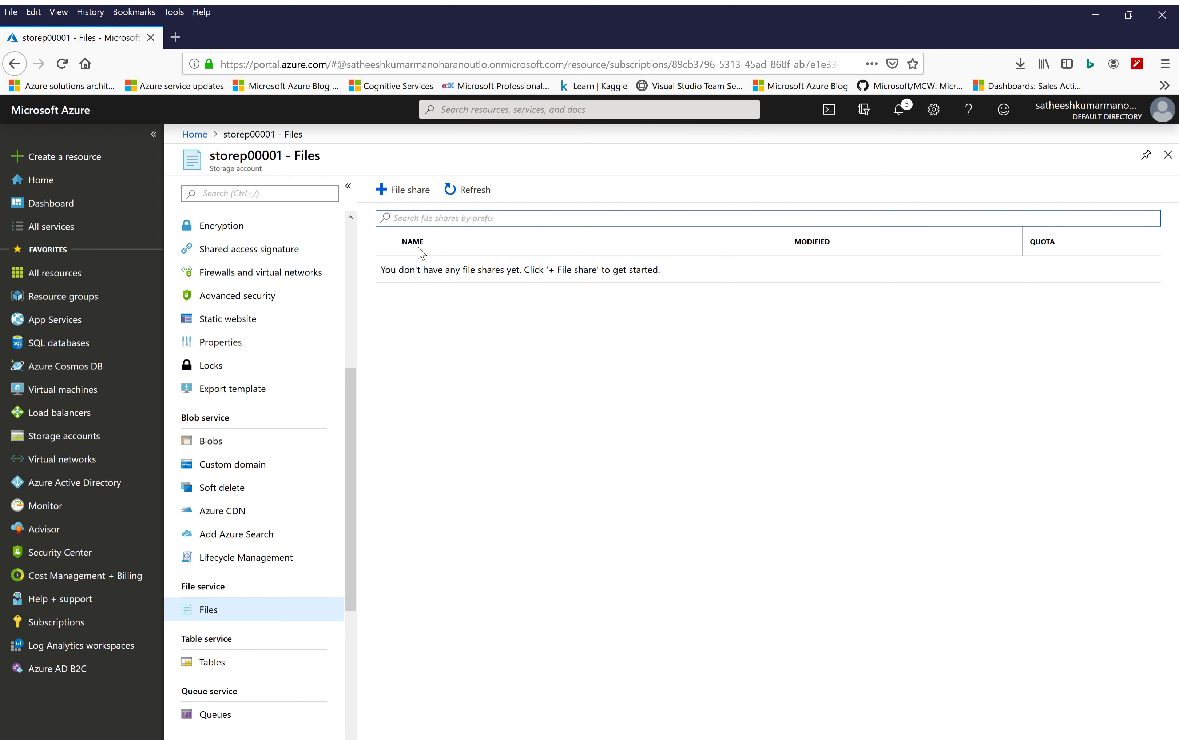
Create a file share named portal-share with a quota of 10 GiB
left_click(405, 192)
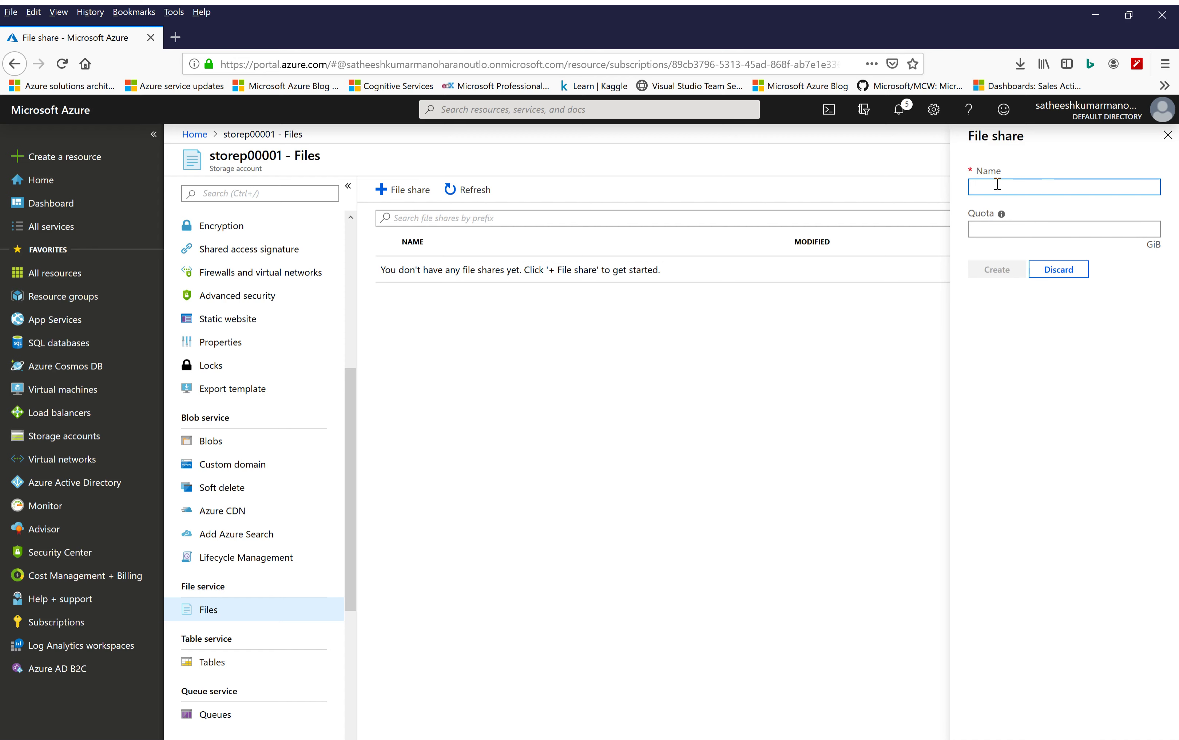
type("po")
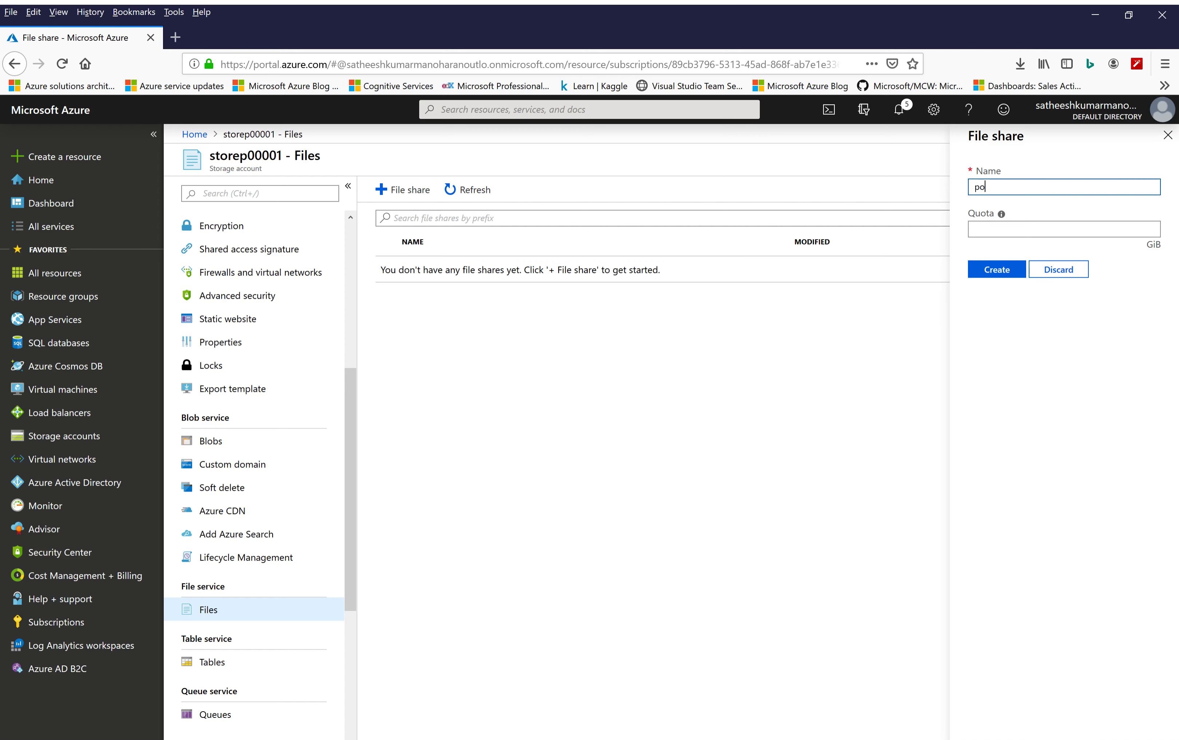
type("rtal-s")
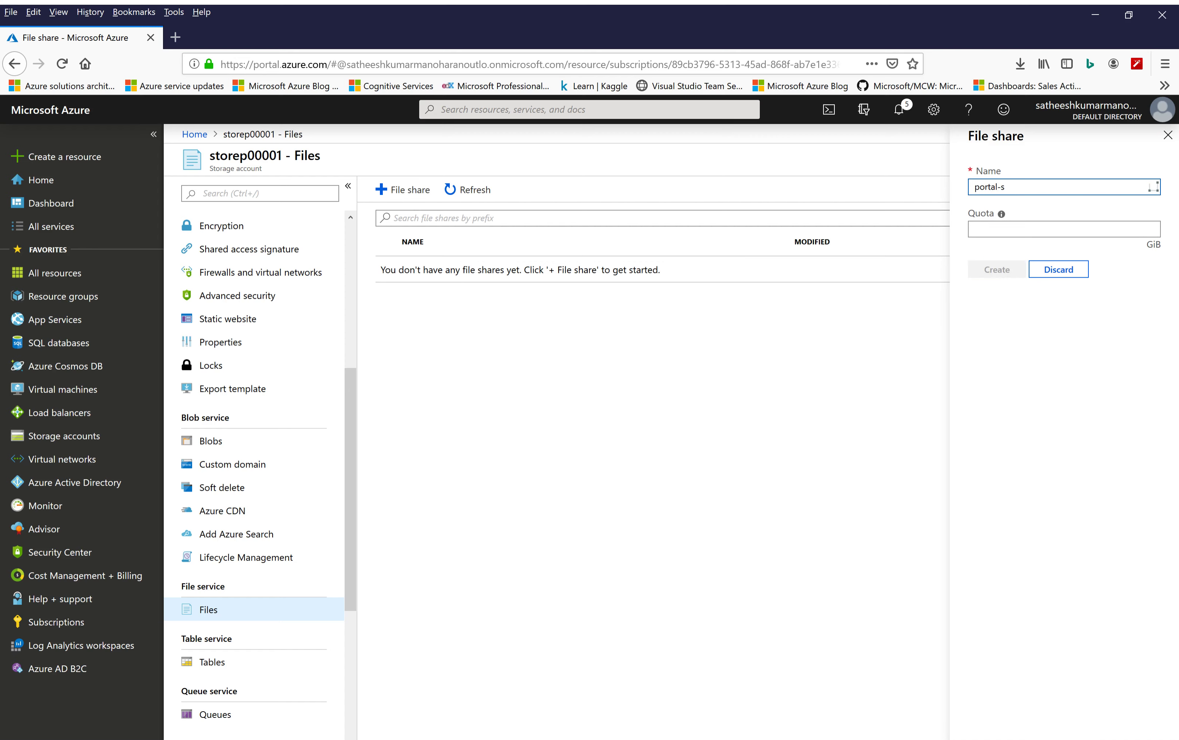
type("hare")
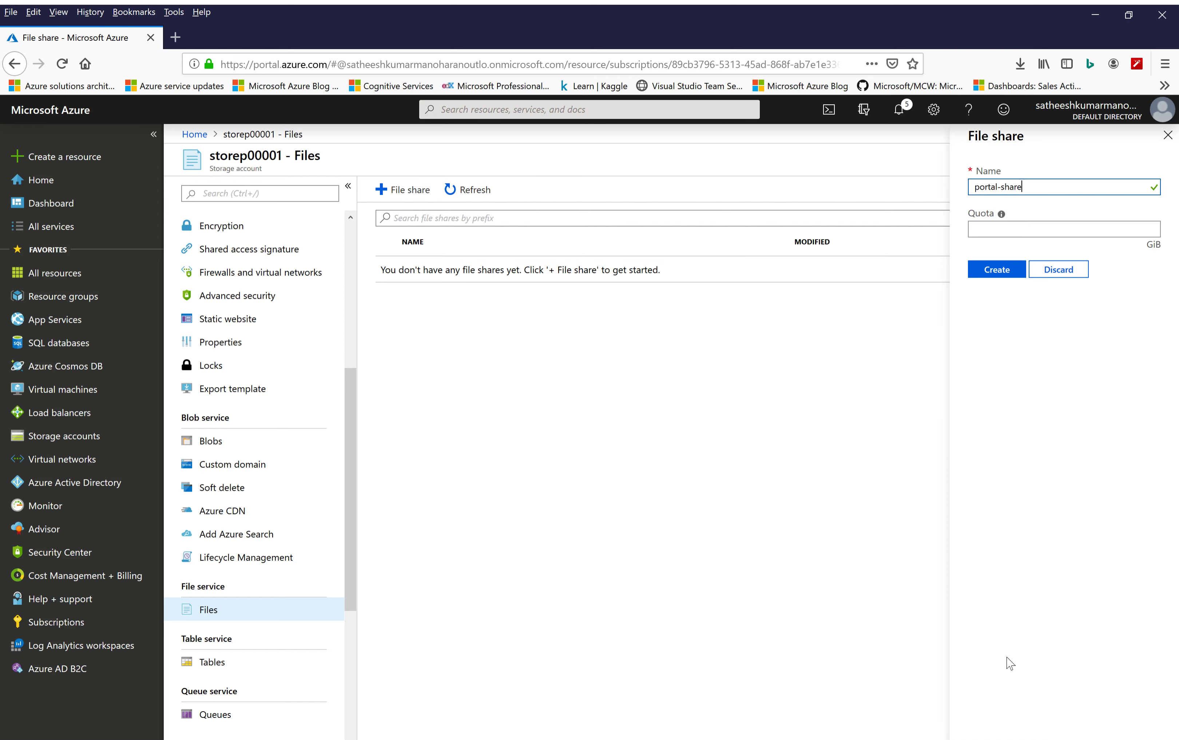
left_click(1114, 230)
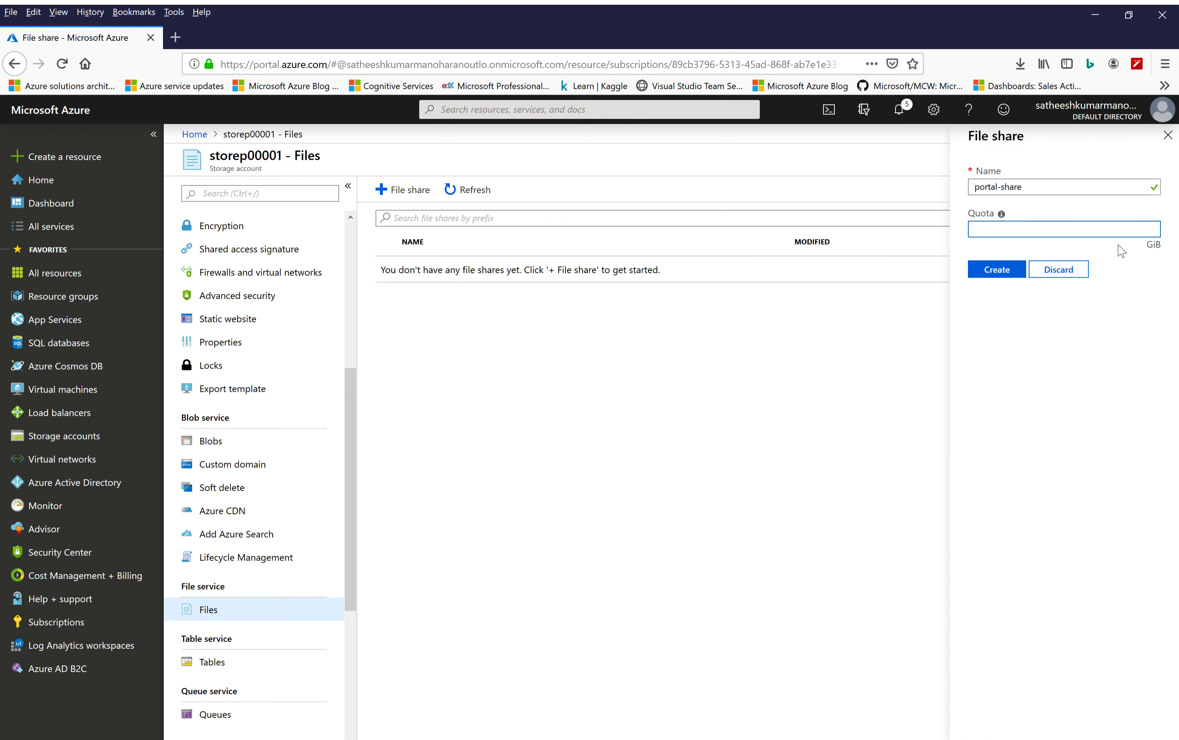
type("10")
left_click(1001, 270)
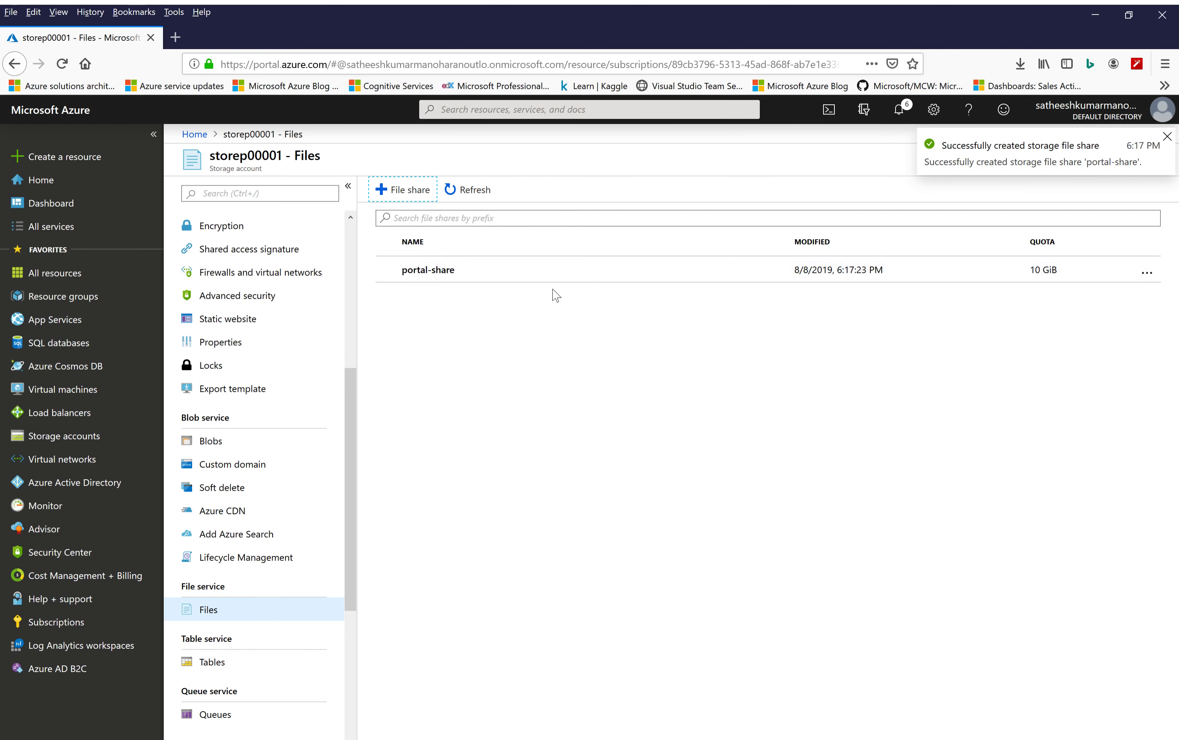
Open the portal-share file share and upload azuredeploy.json into it
left_click(425, 280)
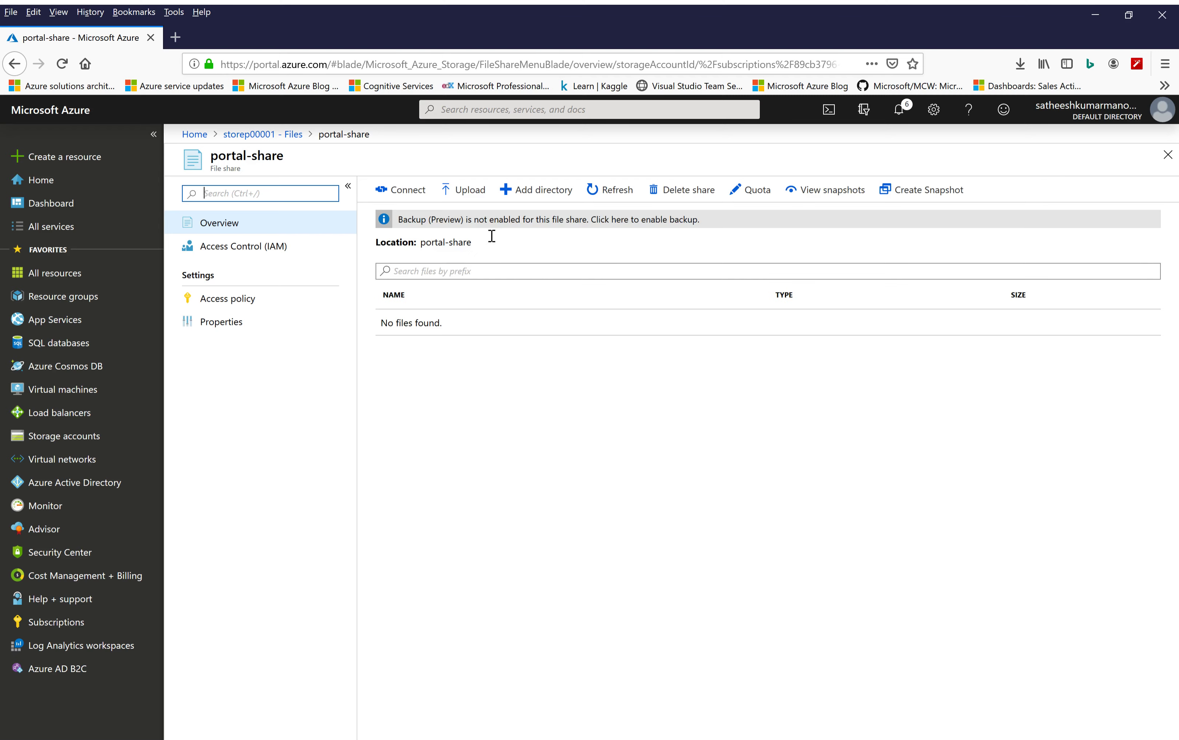
left_click(474, 198)
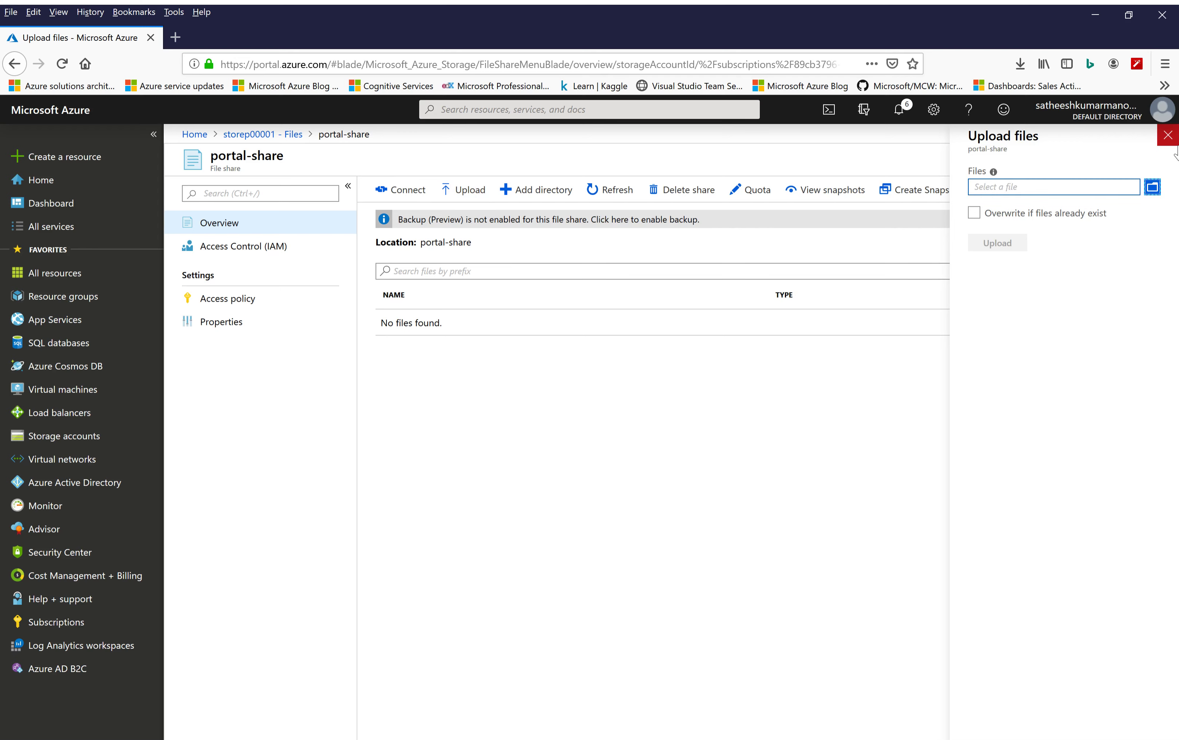
left_click(1152, 190)
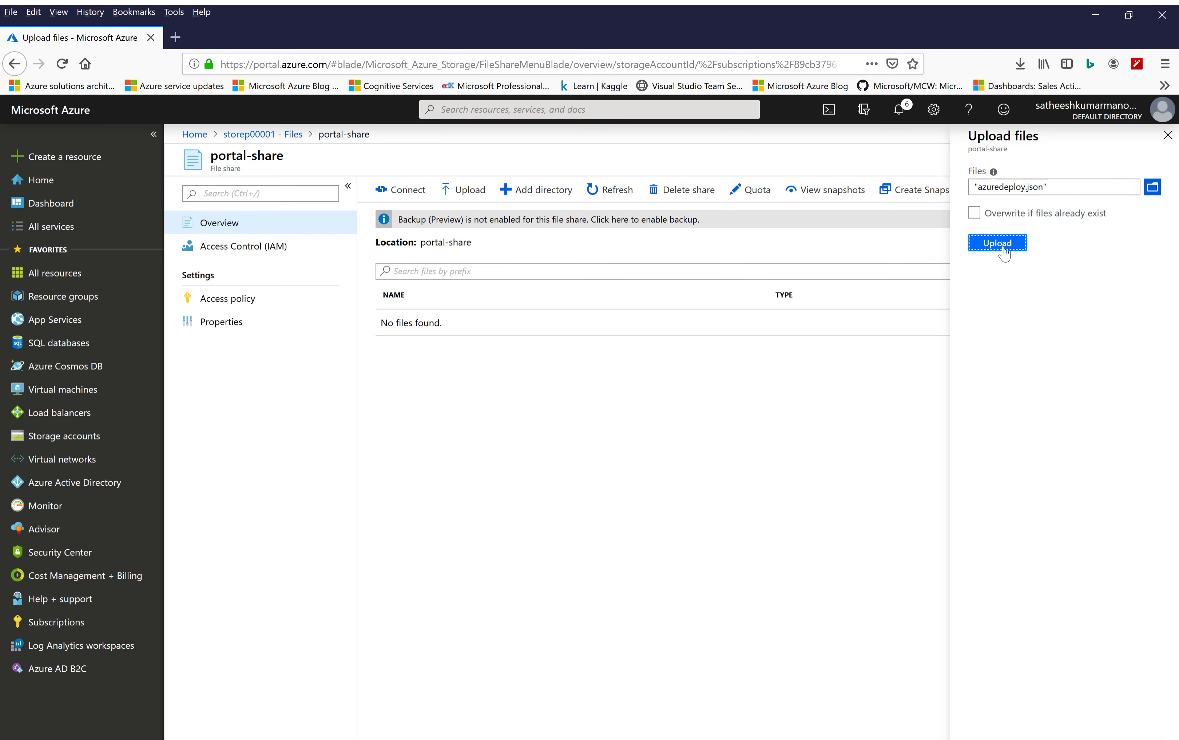
left_click(1003, 252)
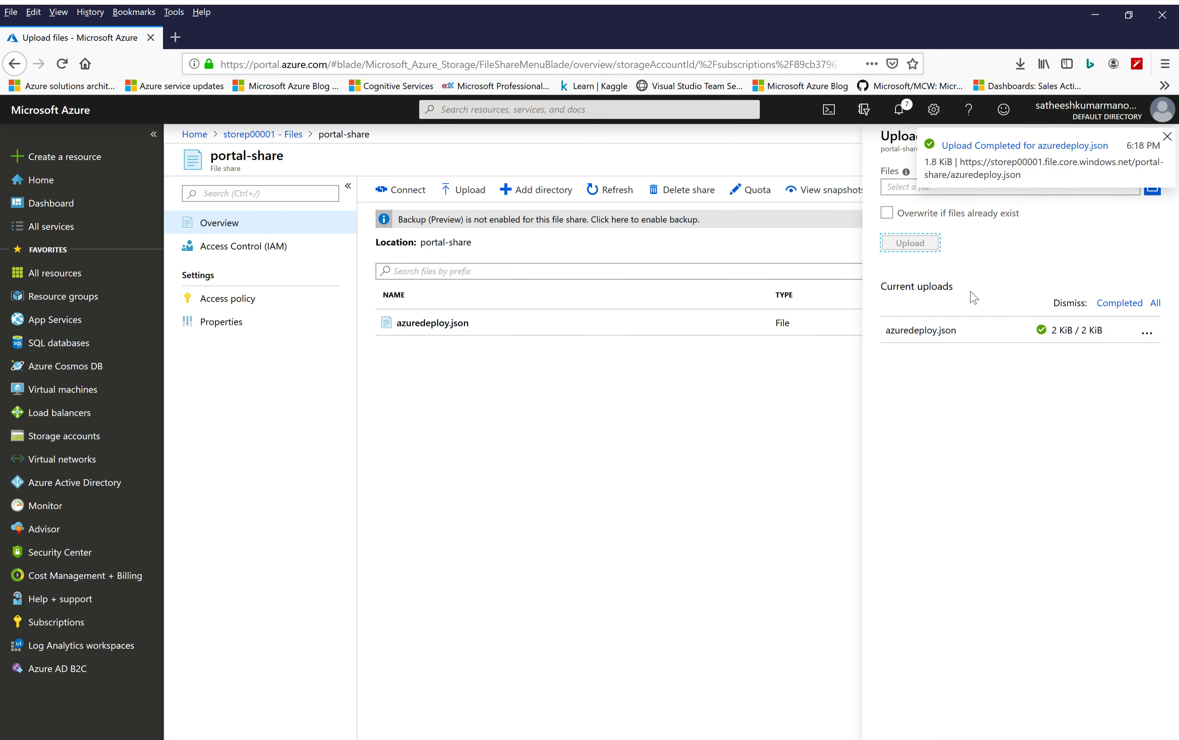
left_click(691, 497)
left_click(1167, 139)
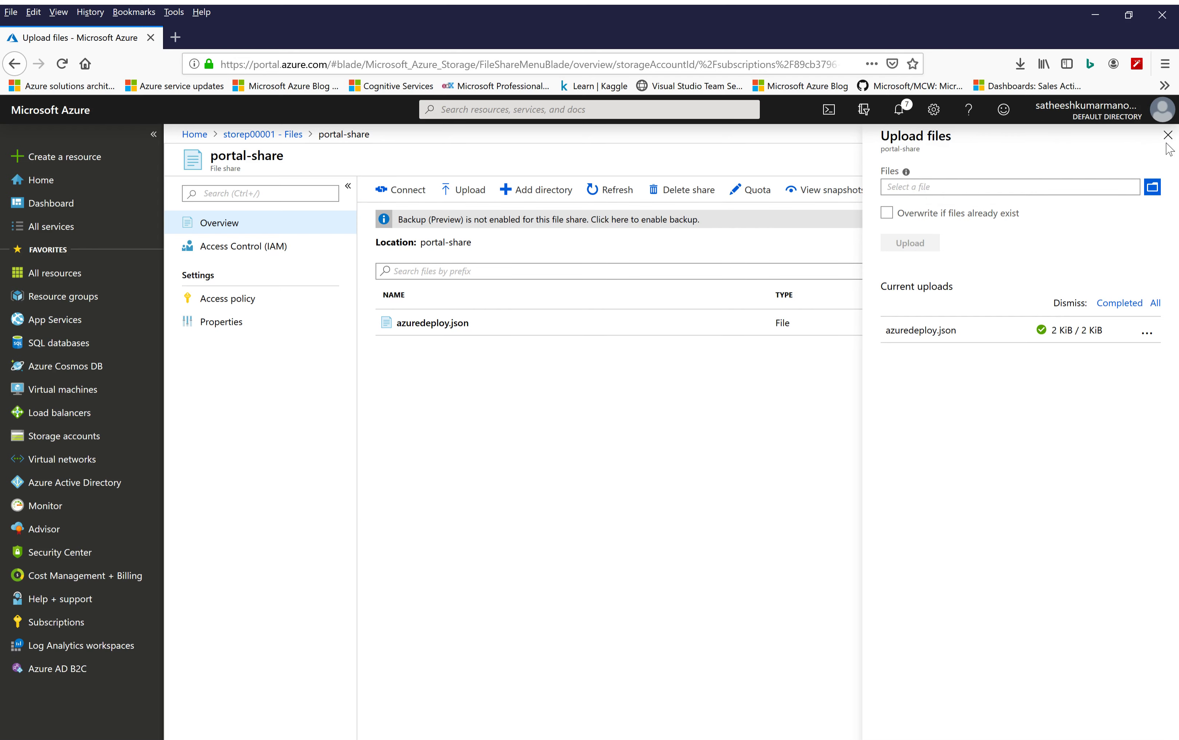
left_click(692, 431)
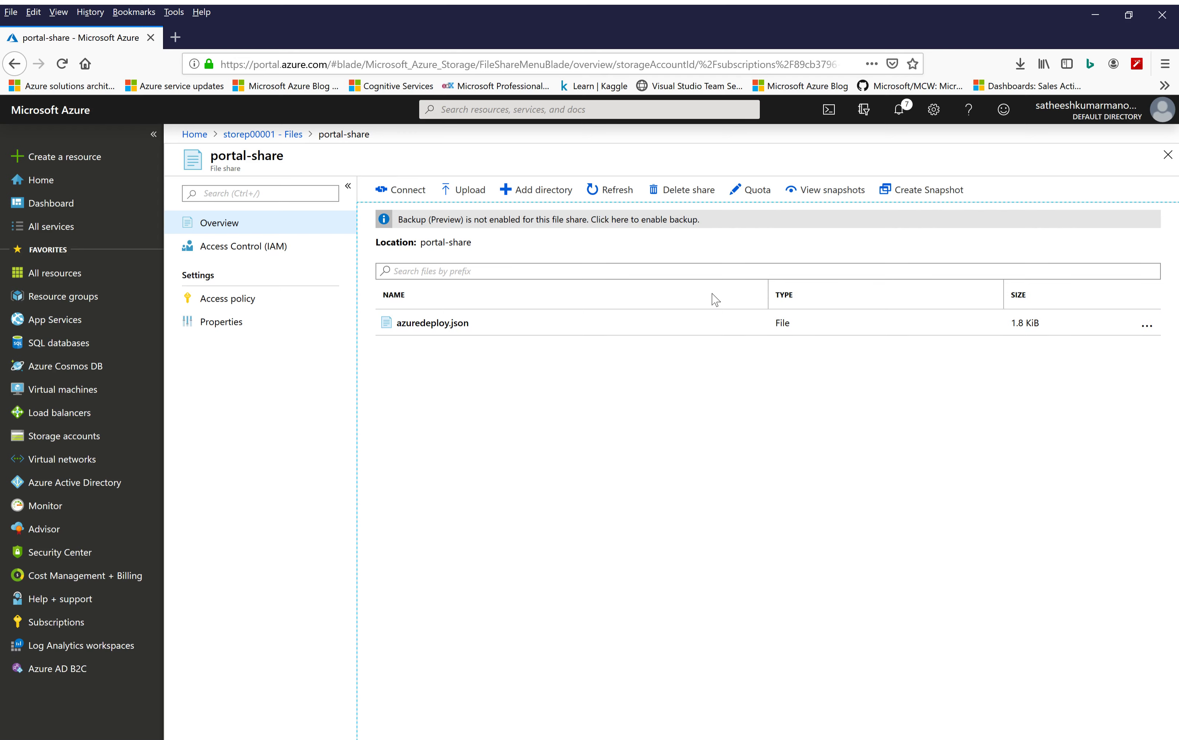
Create a snapshot of portal-share and view the snapshot's contents
left_click(930, 201)
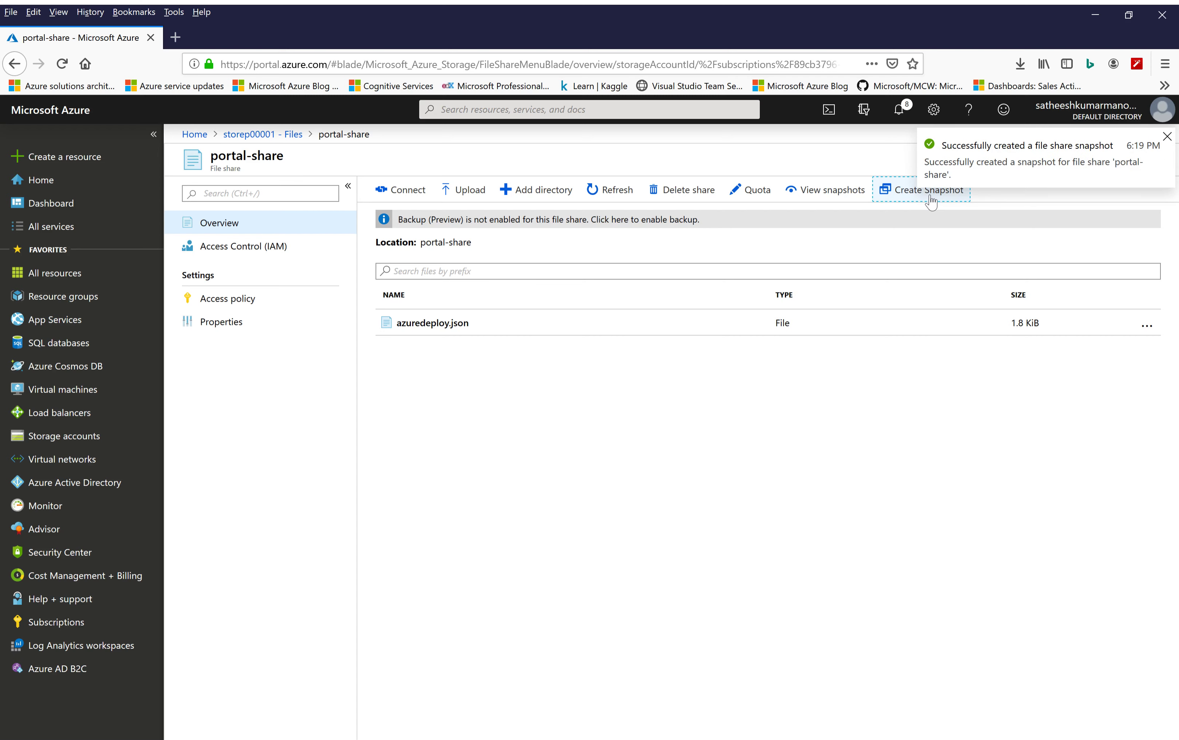
left_click(826, 198)
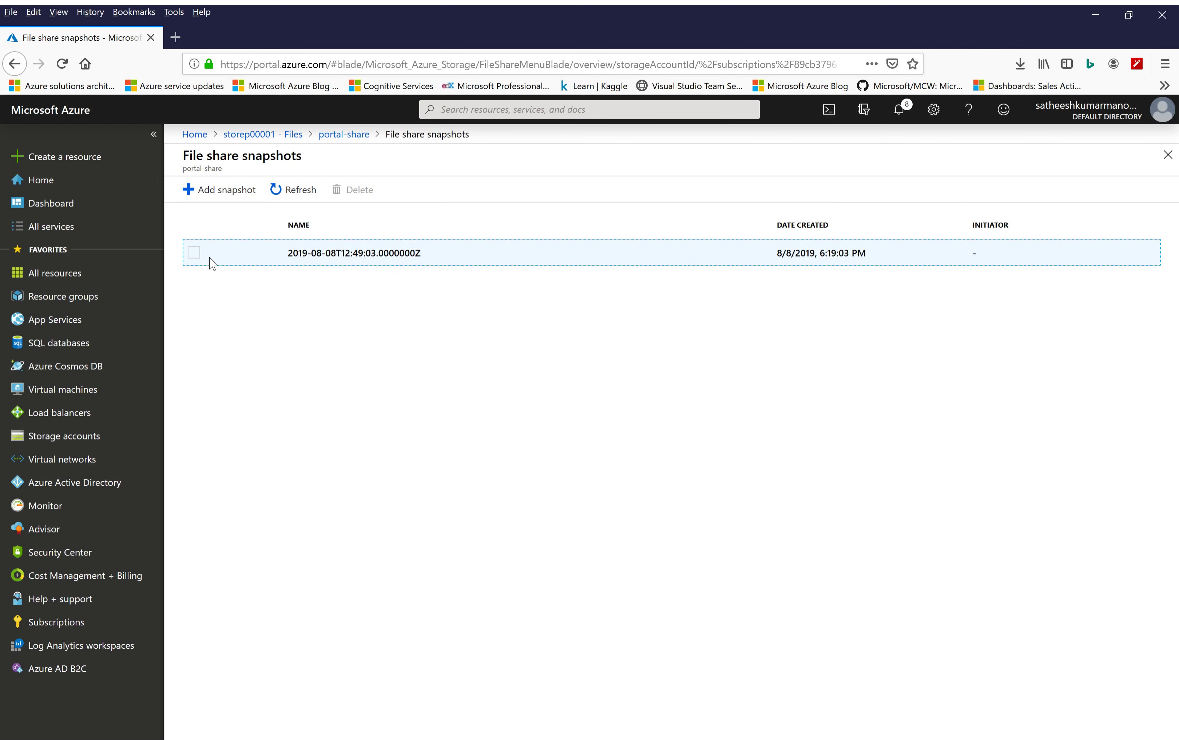
left_click(369, 261)
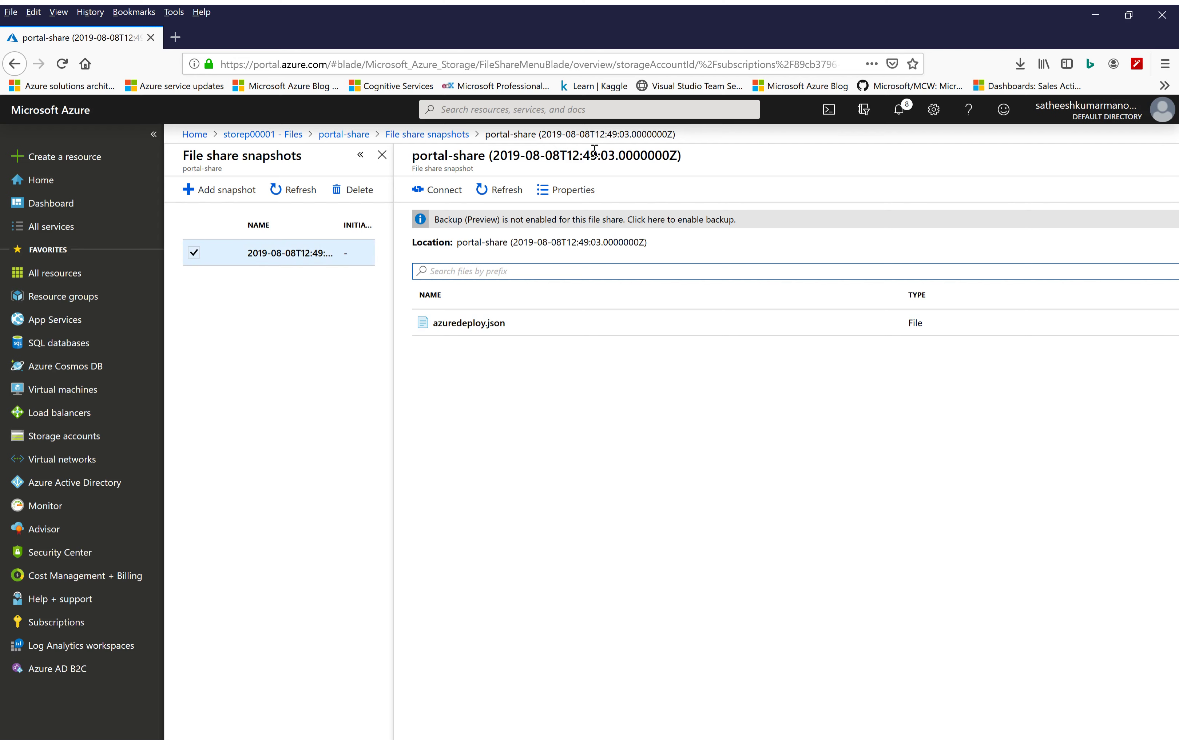
left_click(382, 154)
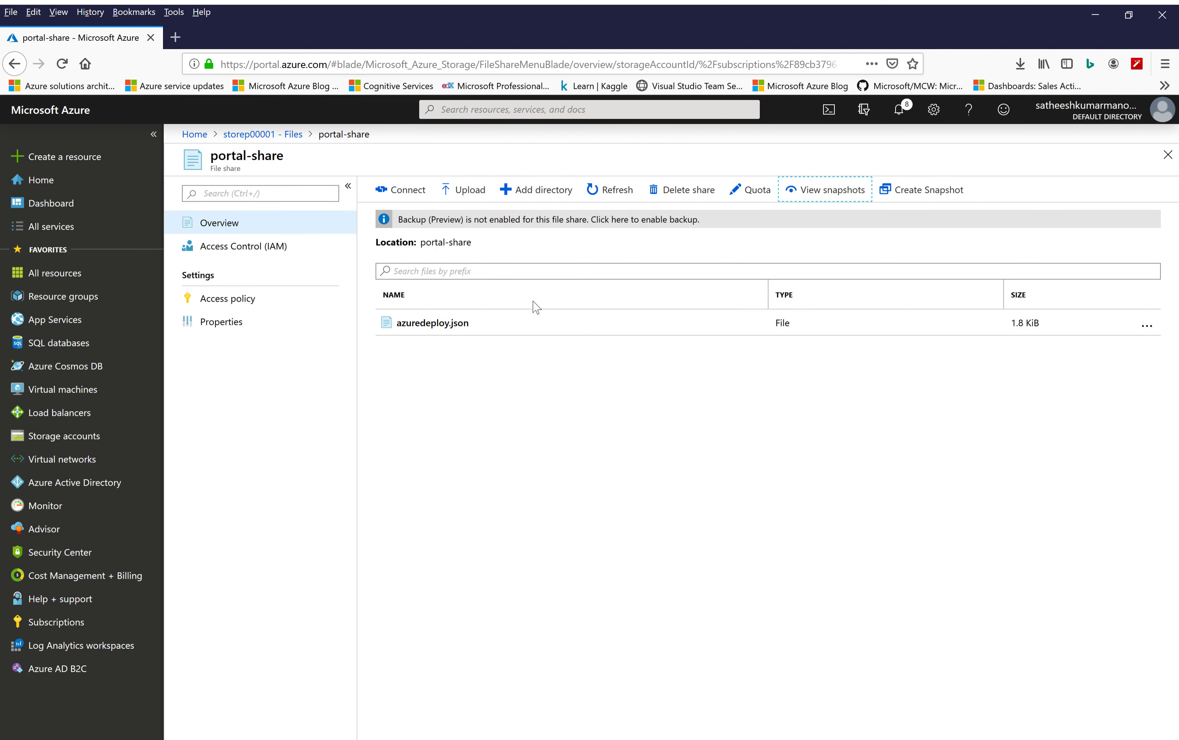
Set the drive letter to G in portal-share's Windows connection settings and examine both sets of mount commands
left_click(400, 192)
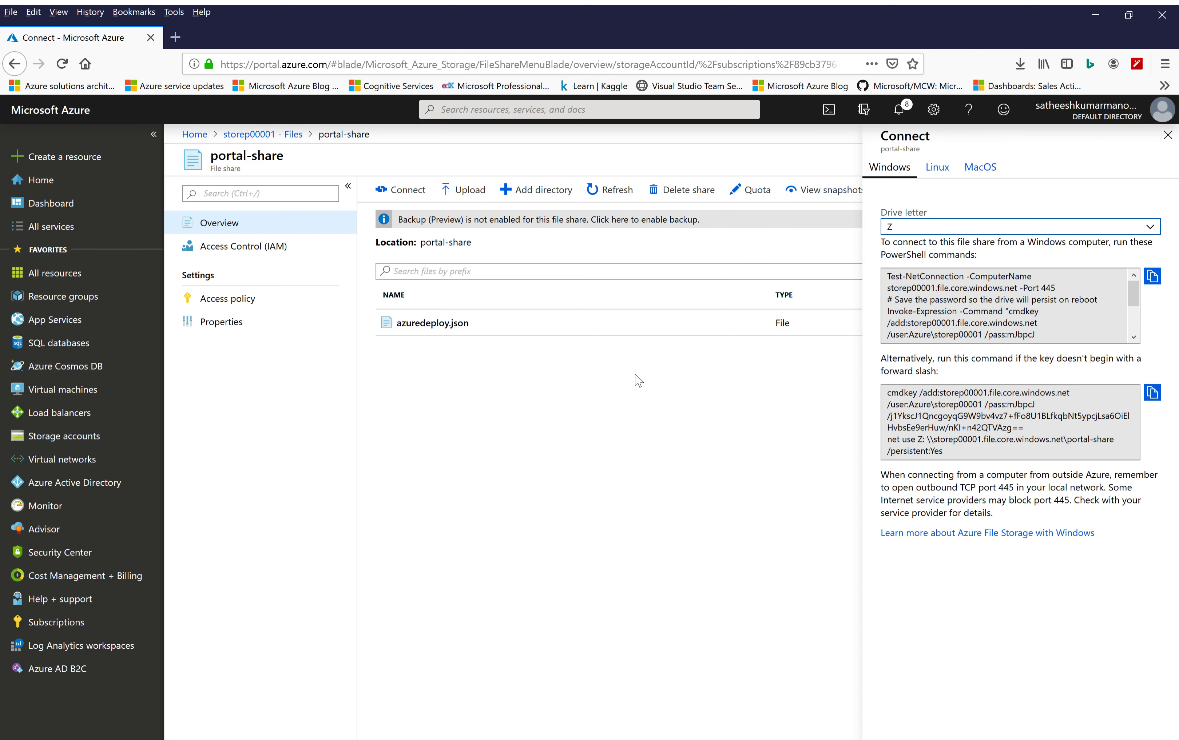
left_click(1149, 227)
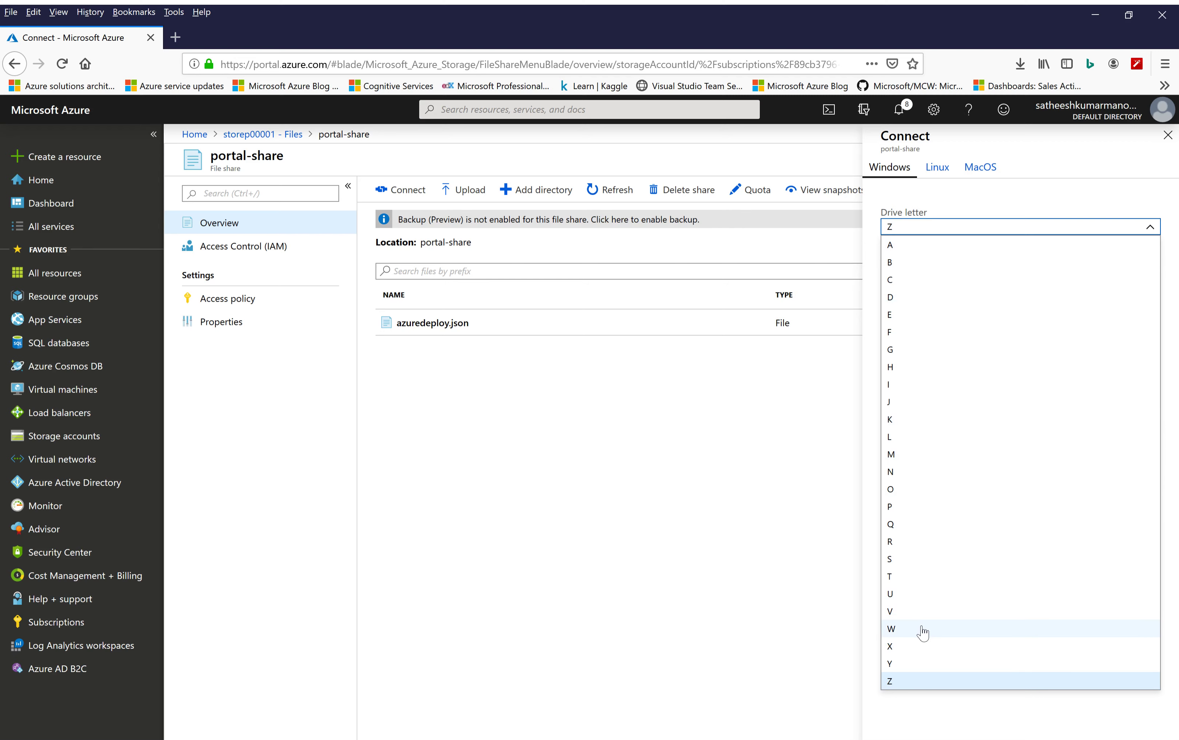
left_click(906, 350)
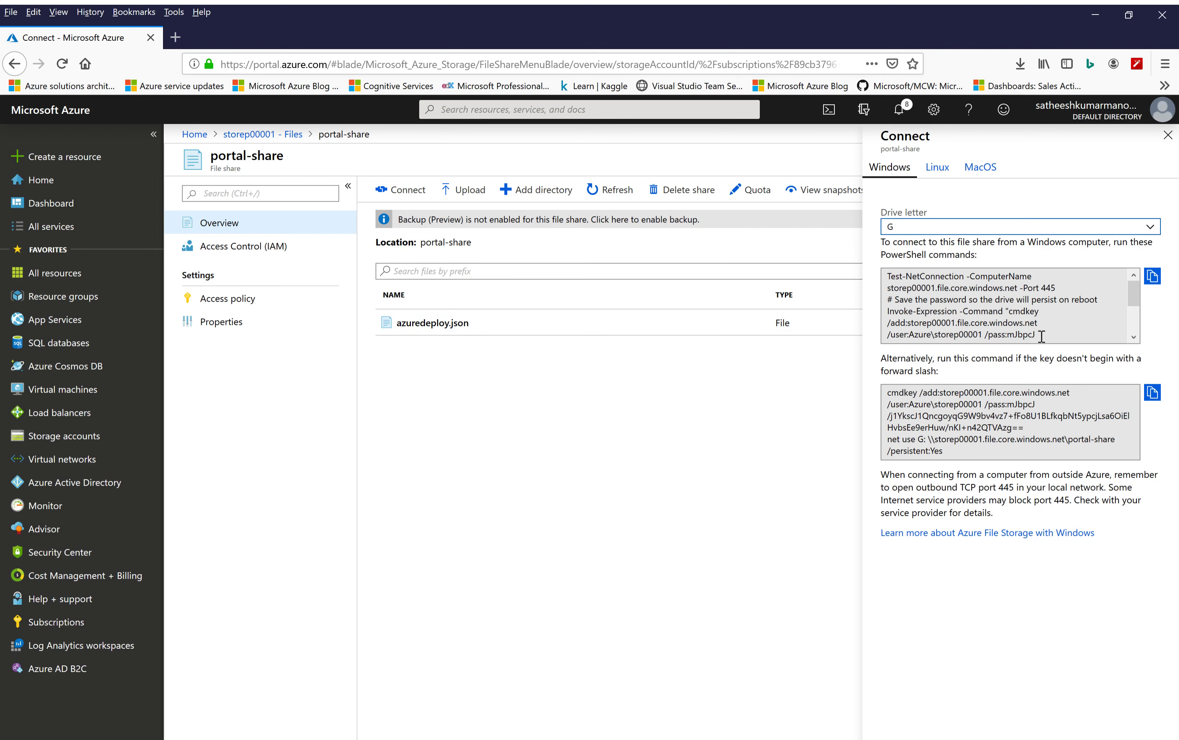
mouse_move(1046, 339)
left_mouse_down()
mouse_move(997, 310)
mouse_move(1070, 337)
left_mouse_up()
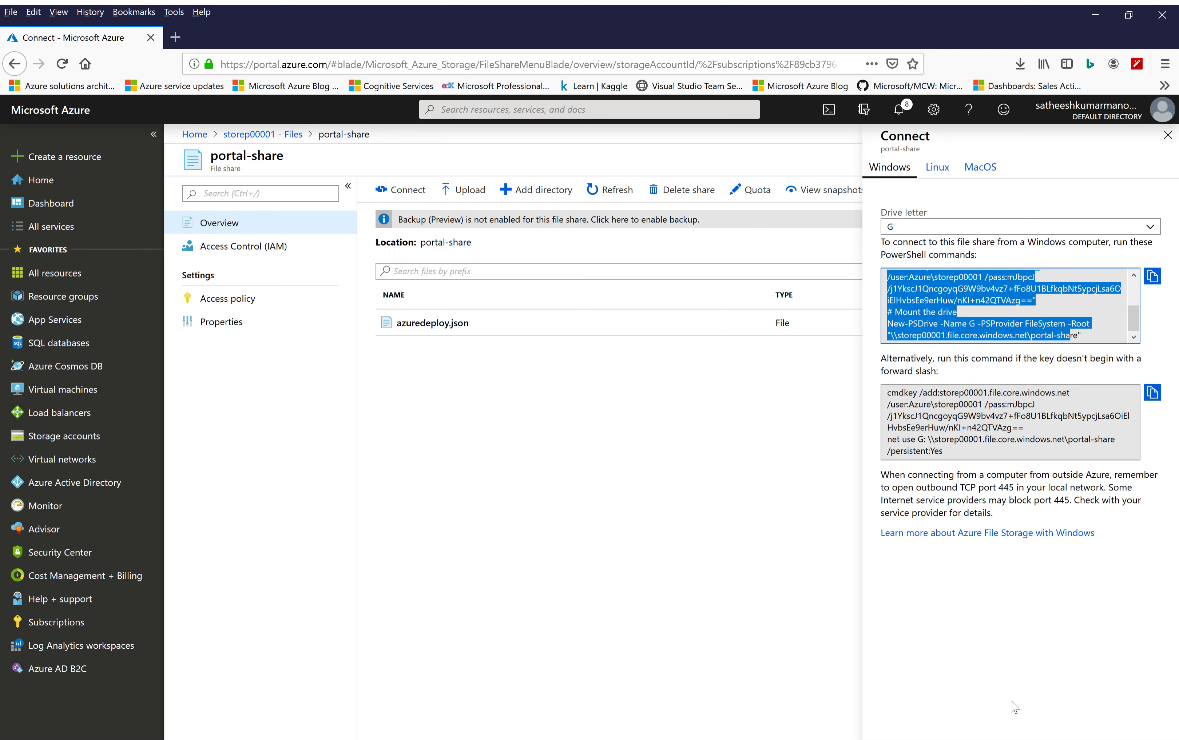
left_click(967, 445)
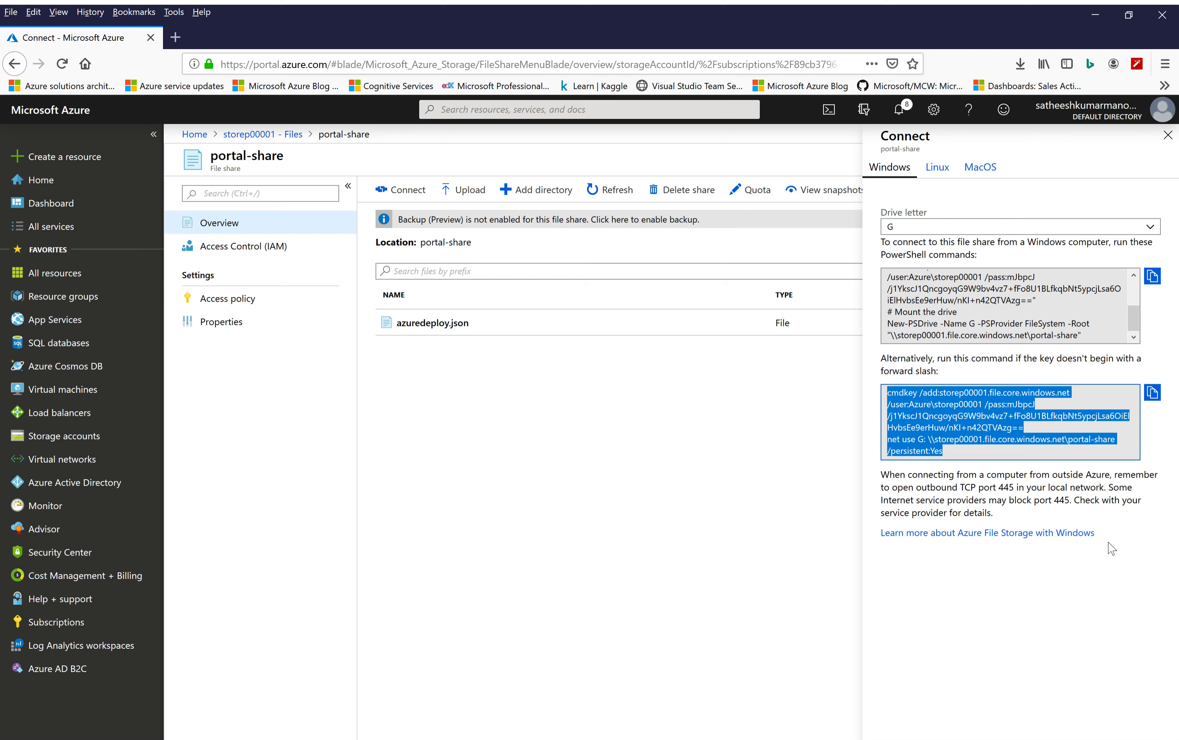
Review the mount points and connection commands for Linux and MacOS, and return to the Windows instructions
left_click(937, 168)
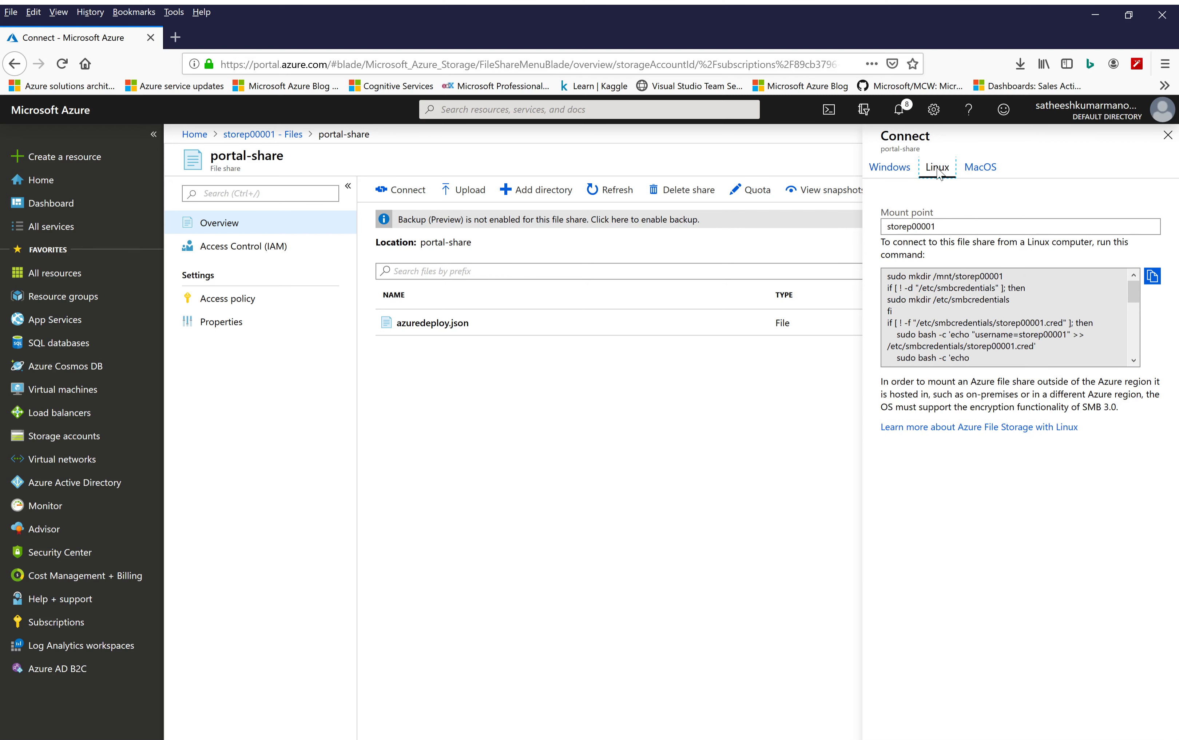
left_click_drag(954, 226, 880, 225)
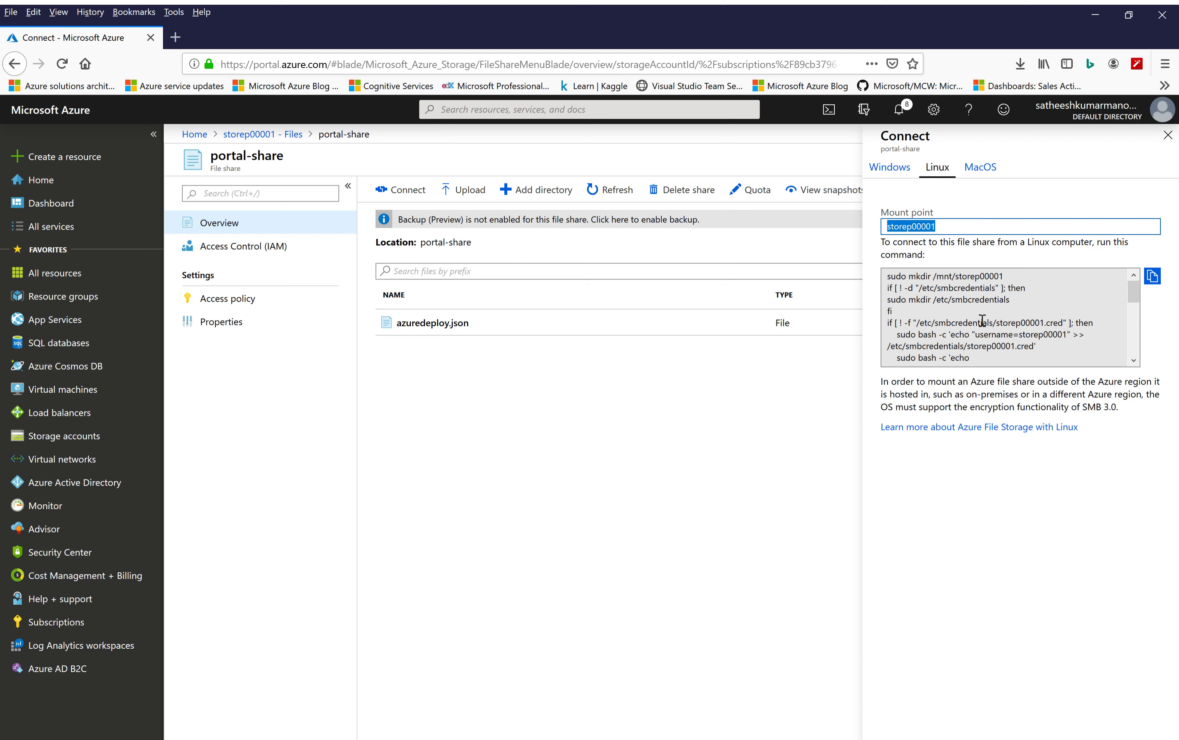
left_click(1007, 311)
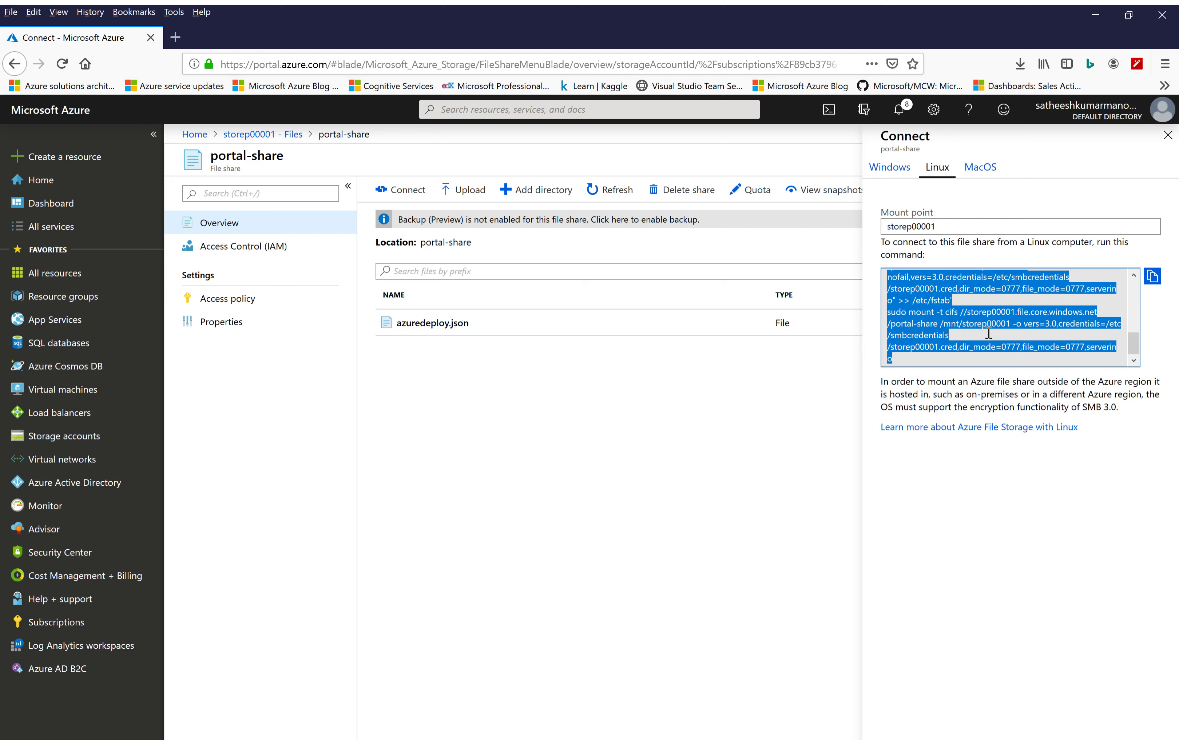
left_click(988, 171)
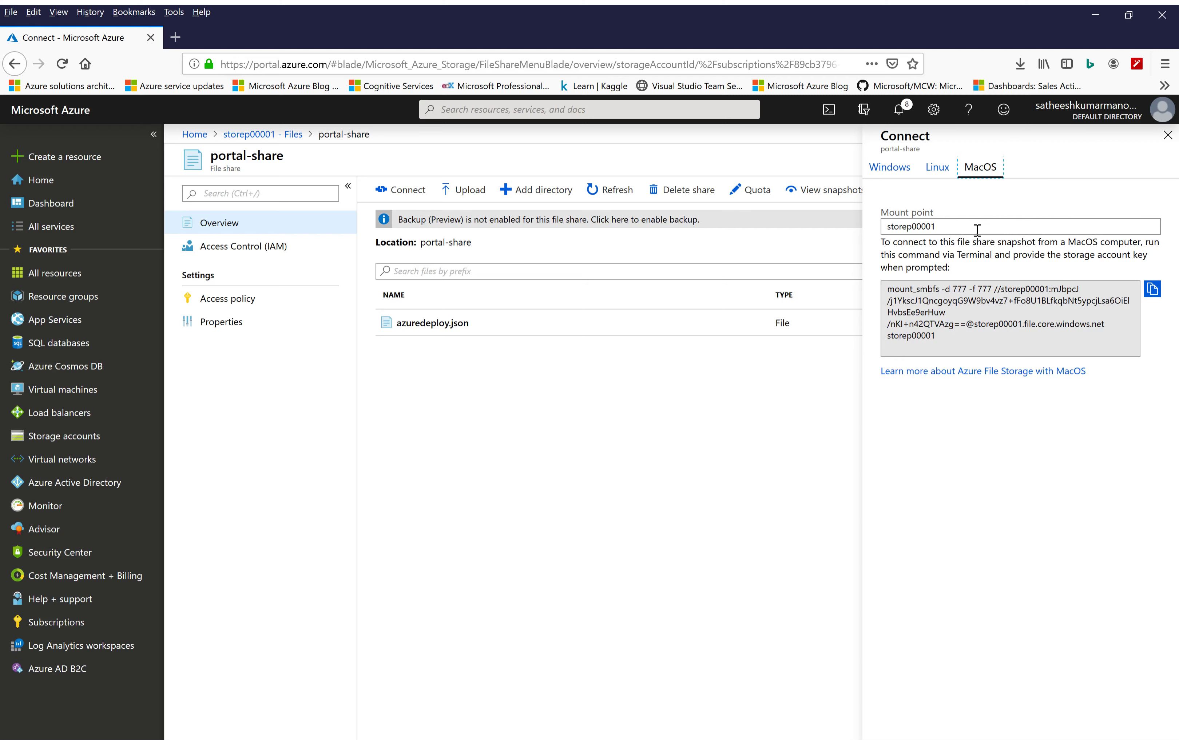
left_click(895, 178)
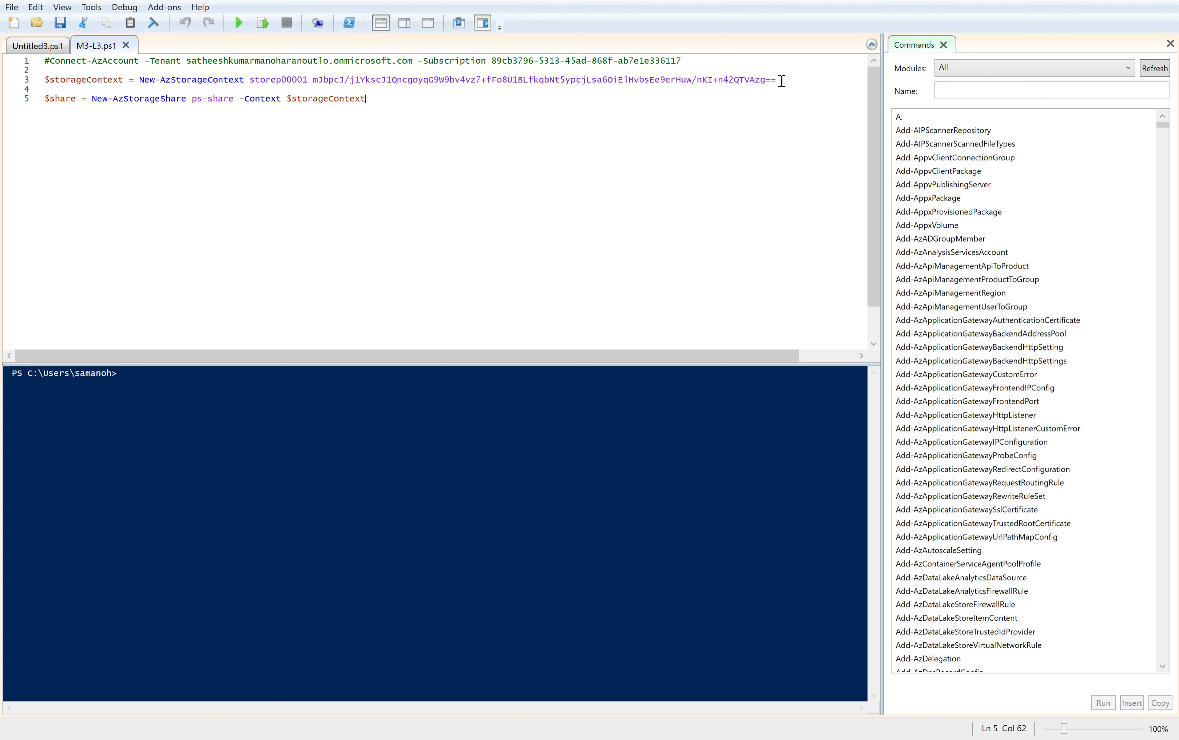
In PowerShell ISE, run M3-L3.ps1's New-AzStorageContext line for storep00001 and its New-AzStorageShare line to create the ps-share file share
left_click_drag(778, 79, 26, 82)
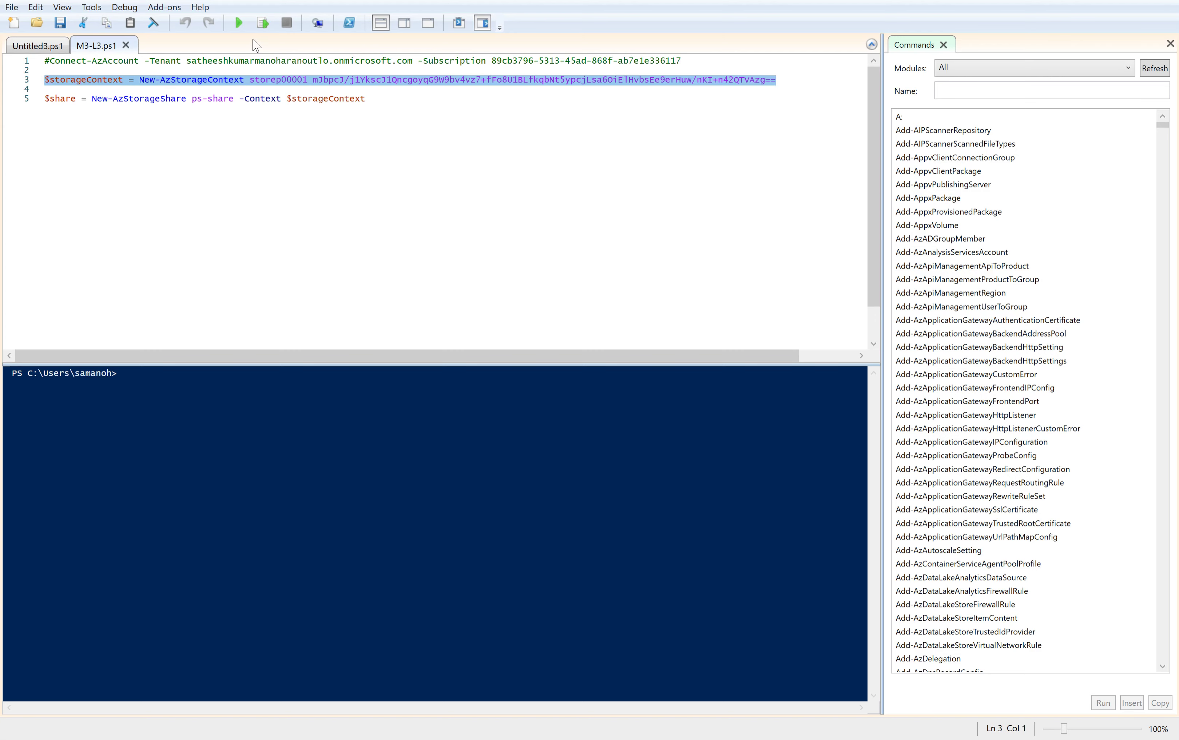
left_click(263, 24)
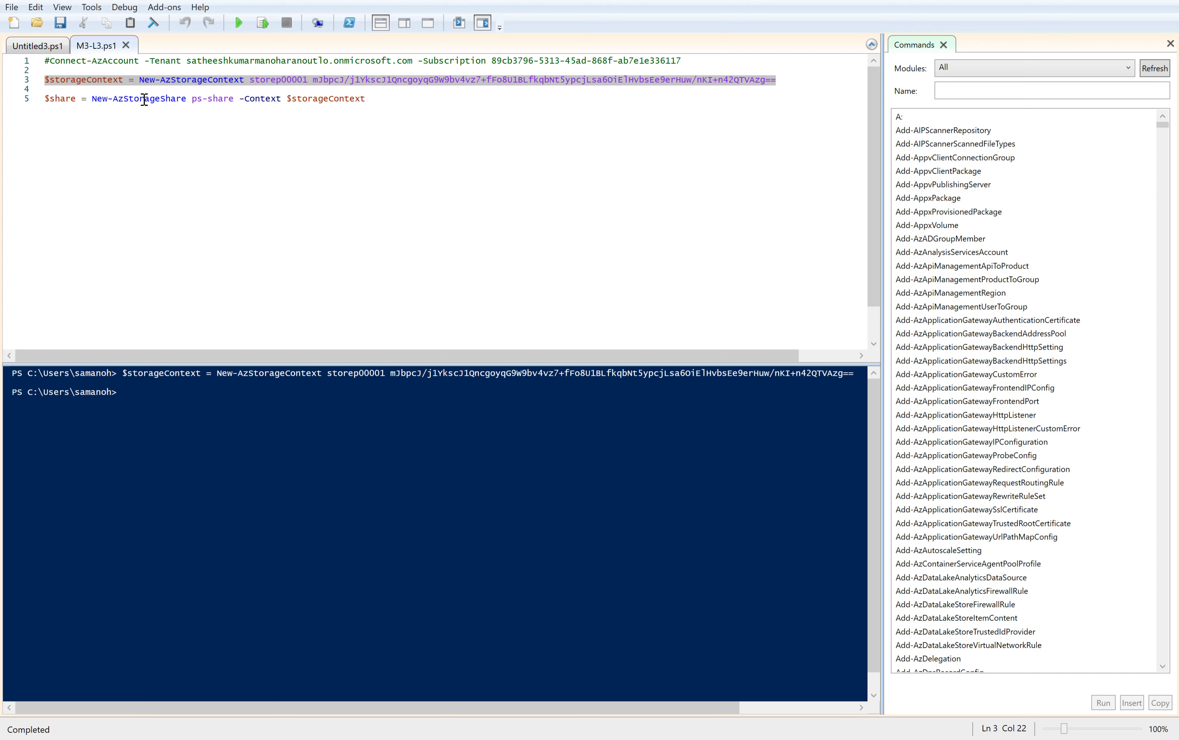
left_click(372, 99)
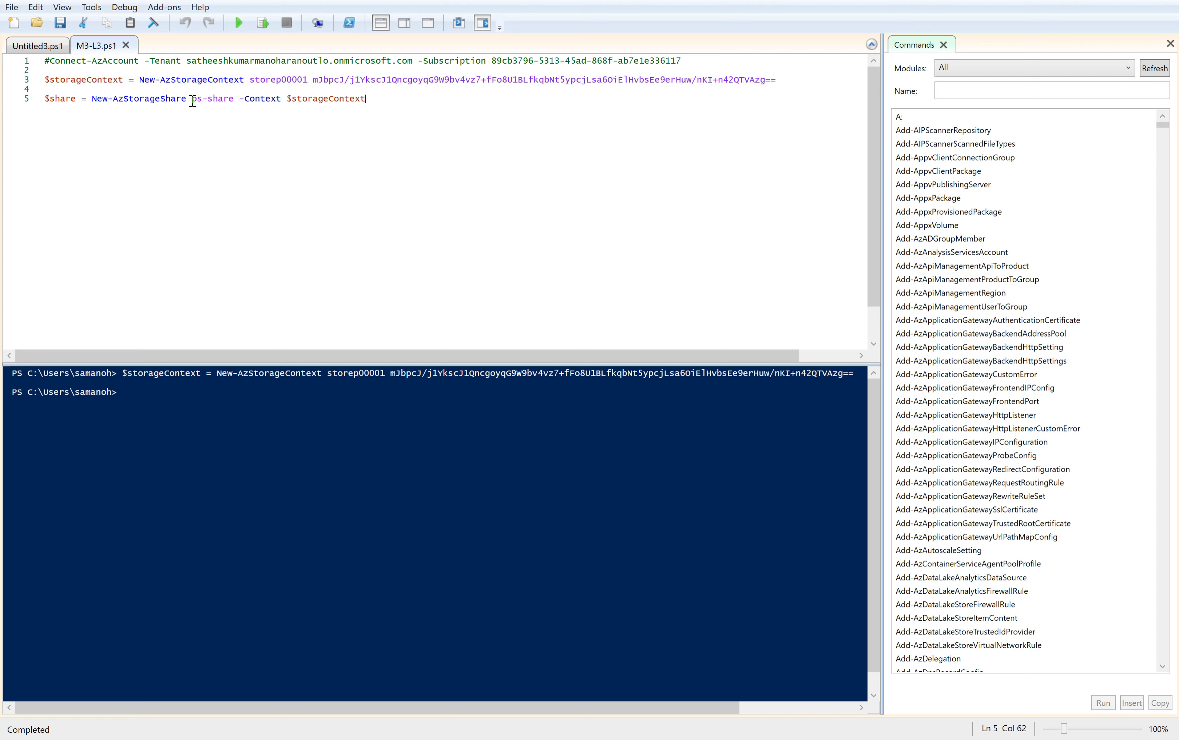
left_click_drag(192, 102, 225, 101)
left_click_drag(367, 100, 34, 100)
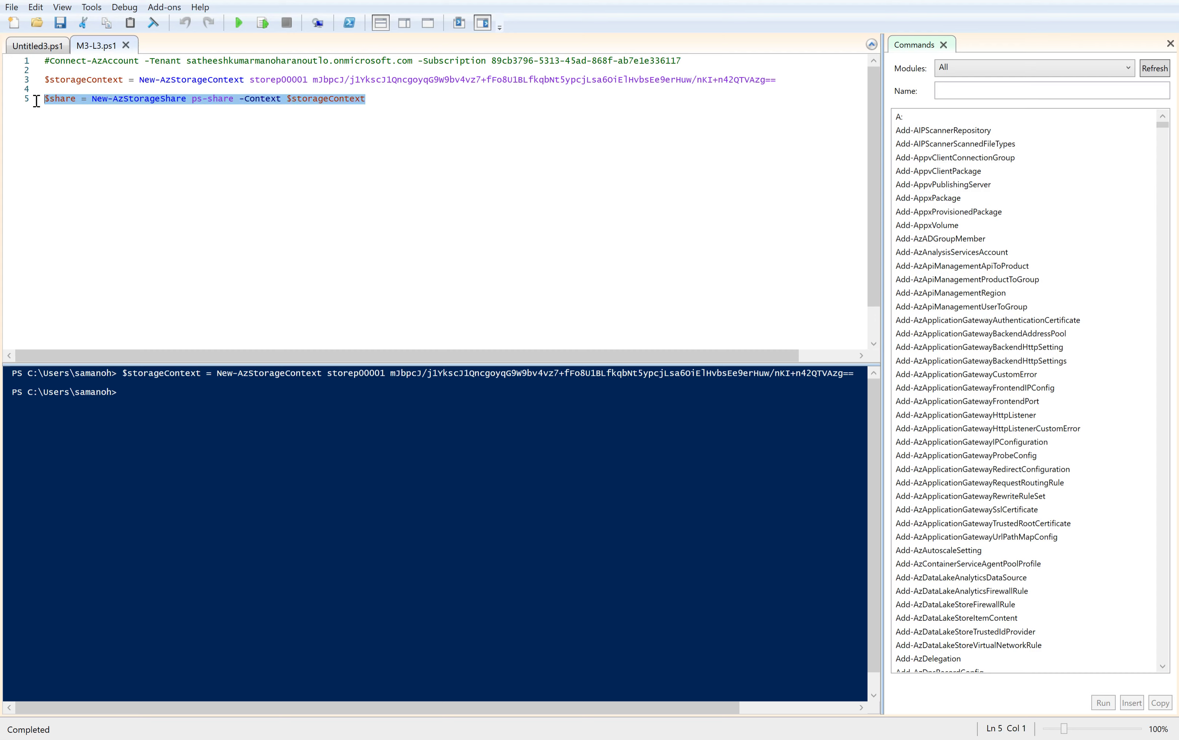
left_click(264, 26)
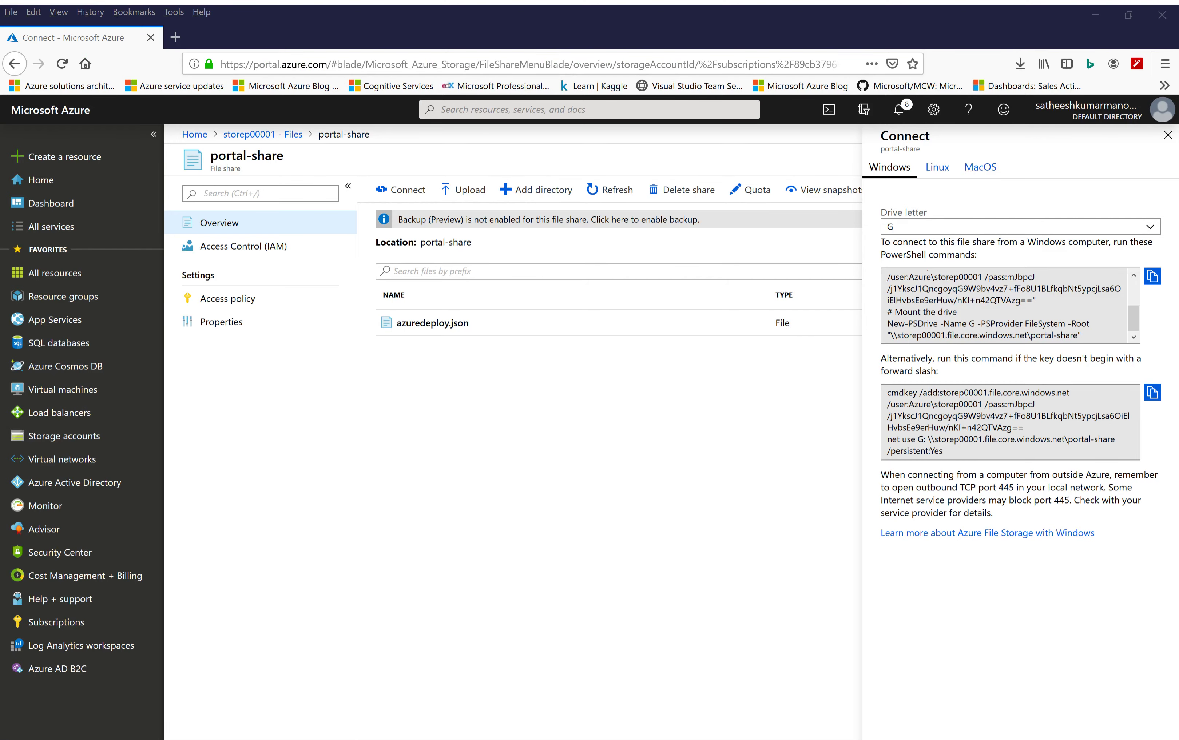
In the Azure portal, close portal-share and refresh storep00001's file share list to check for ps-share
left_click(612, 733)
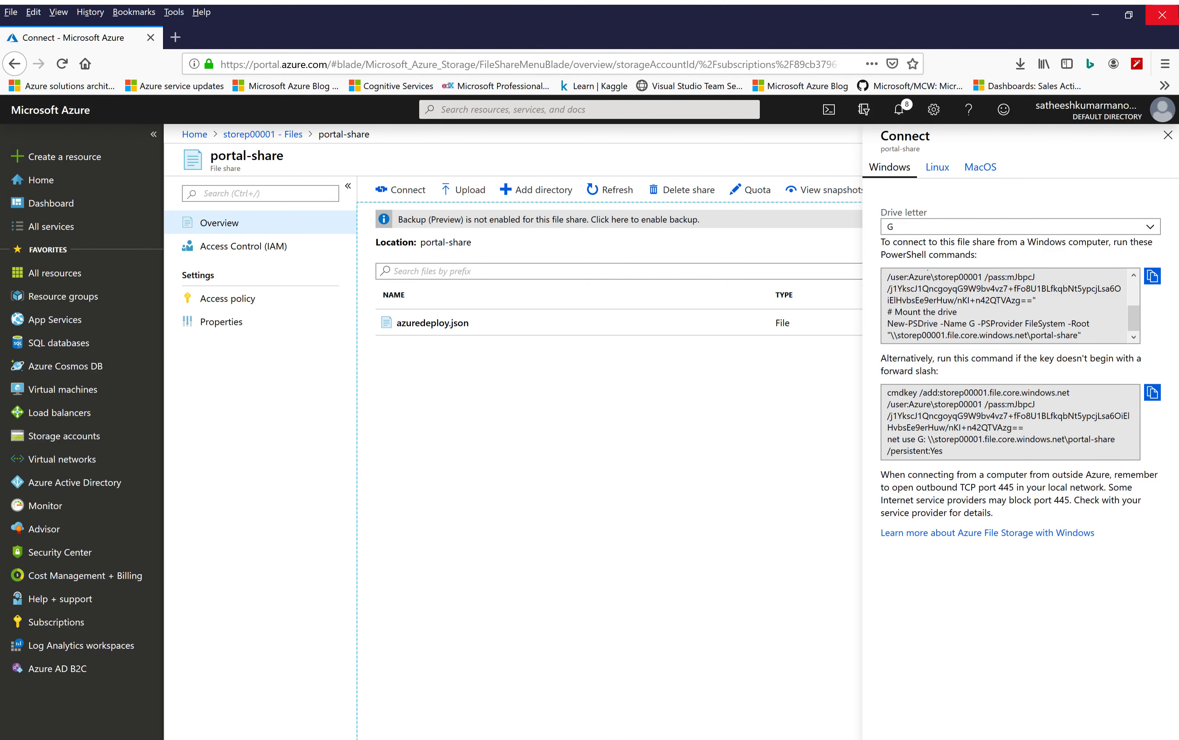
left_click(1168, 136)
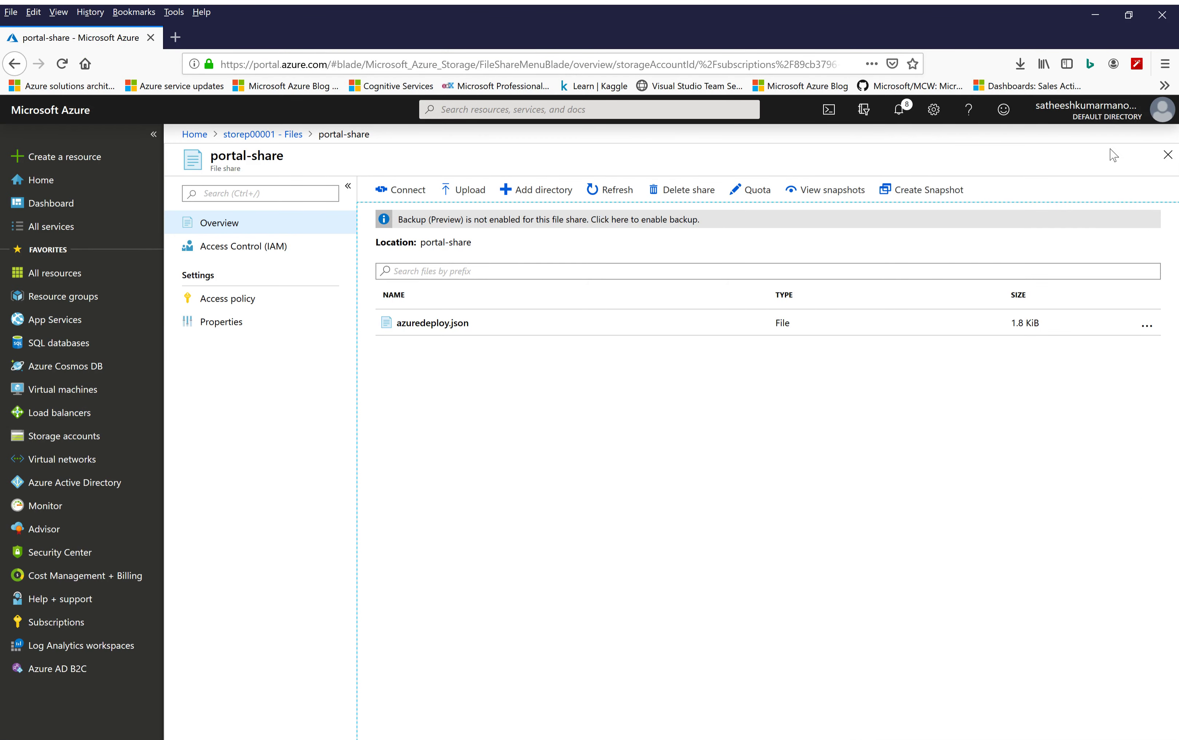
left_click(1168, 155)
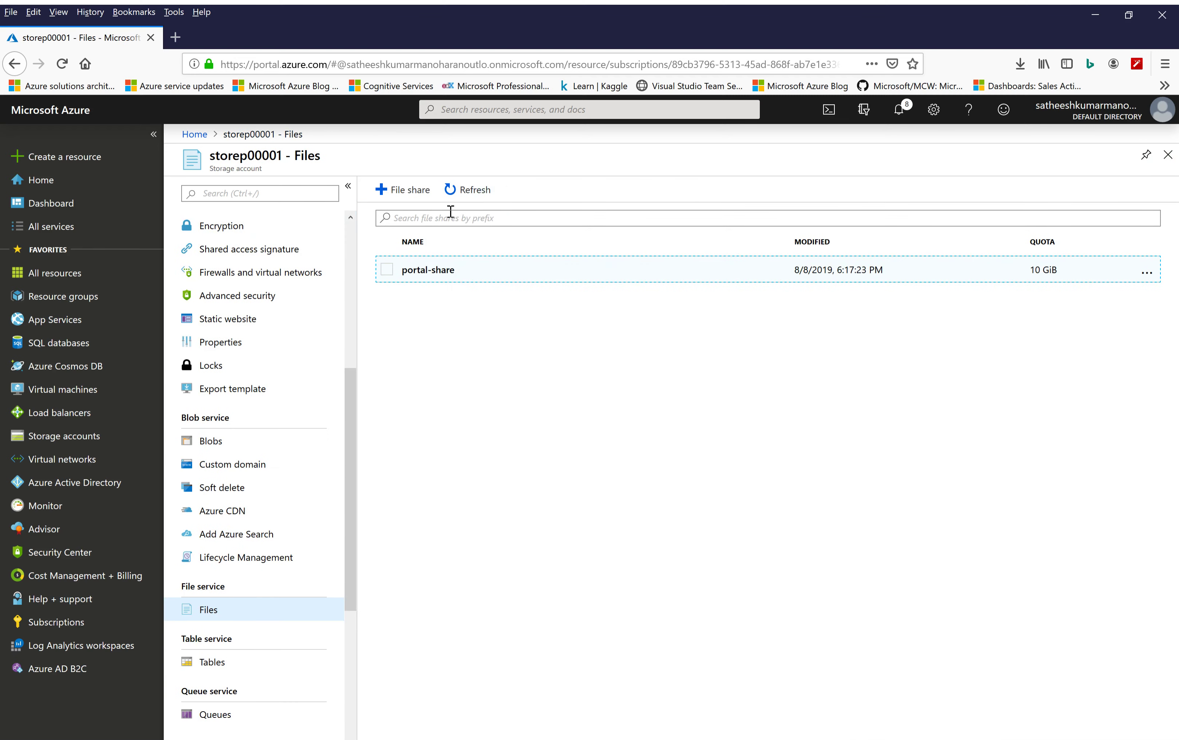
left_click(472, 195)
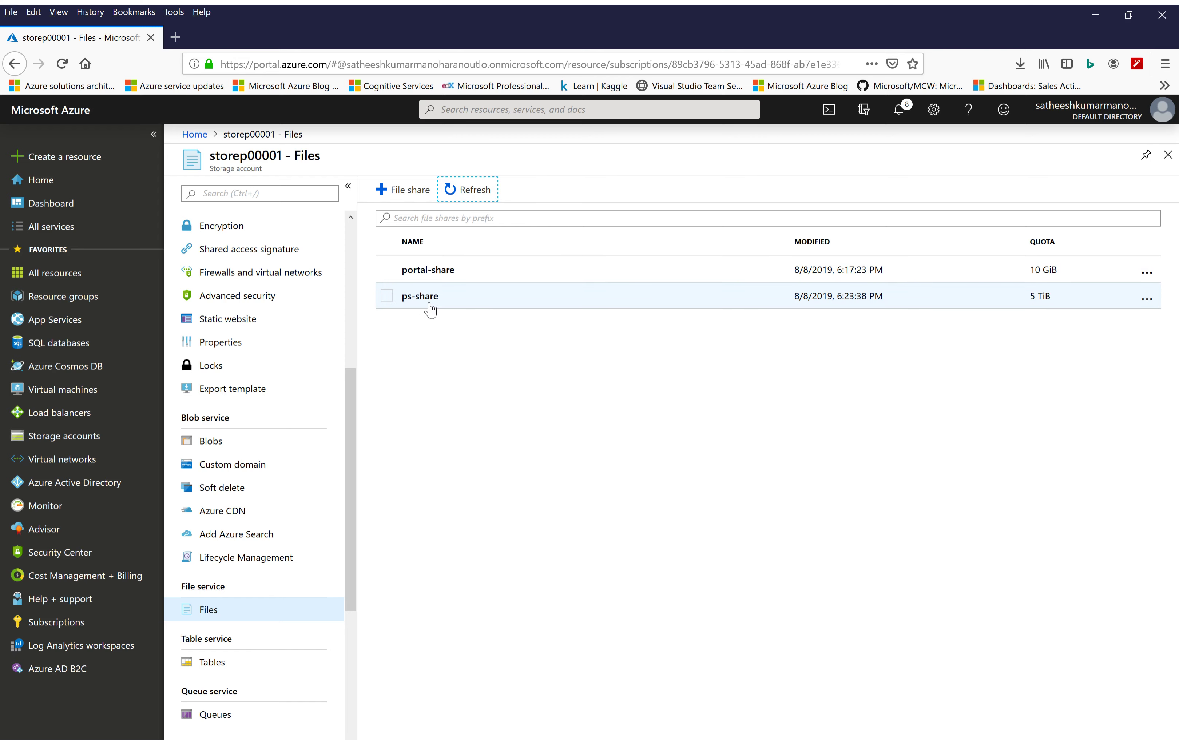
Set the drive letter to Y in portal-share's Windows connection settings and copy the PowerShell mount commands
left_click(449, 270)
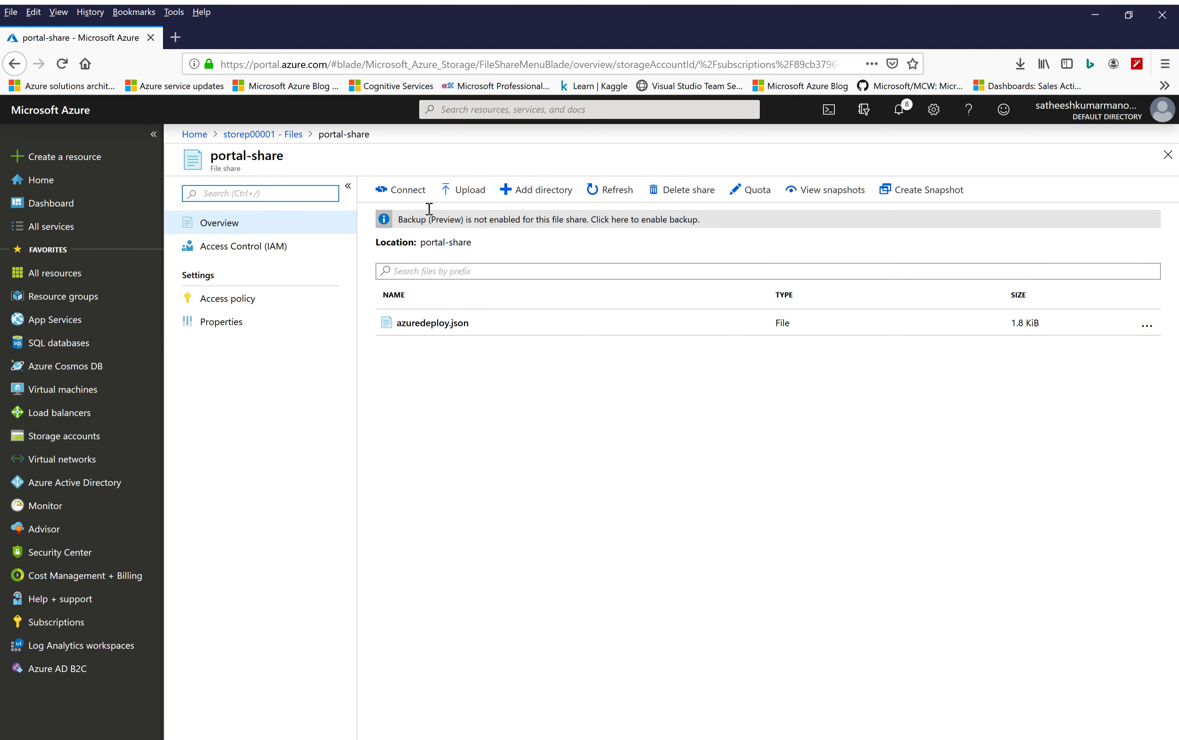
left_click(403, 192)
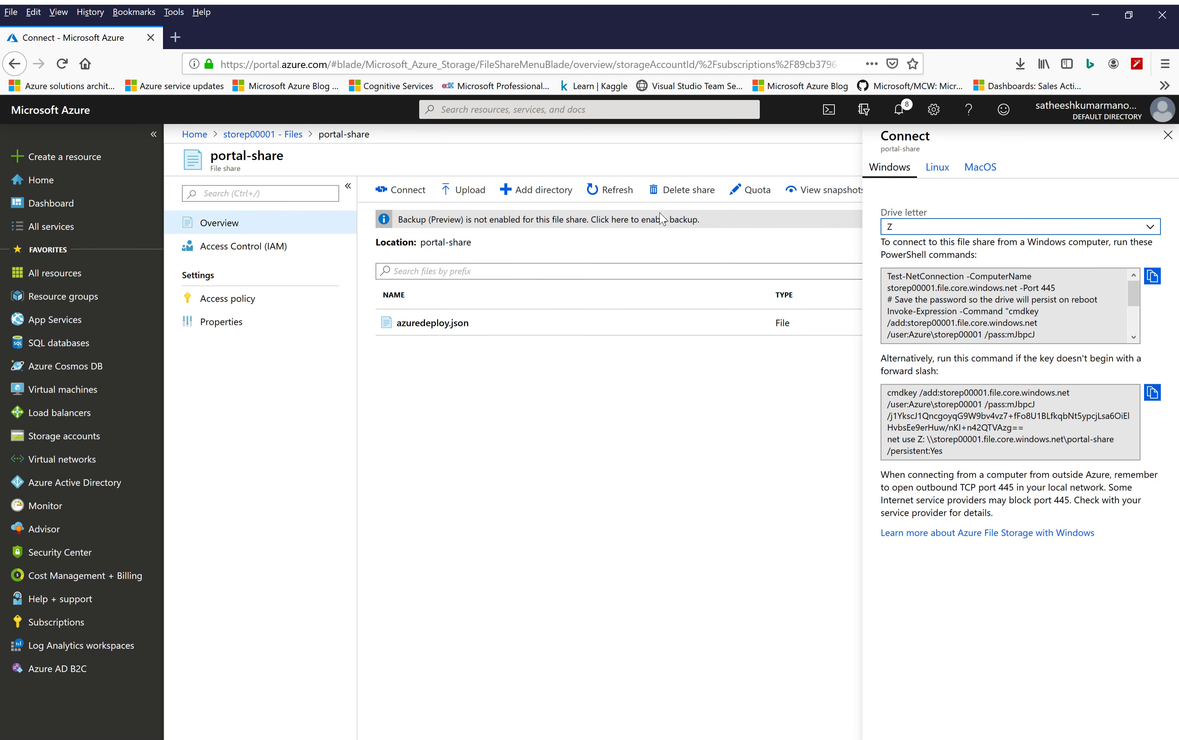
left_click(1147, 230)
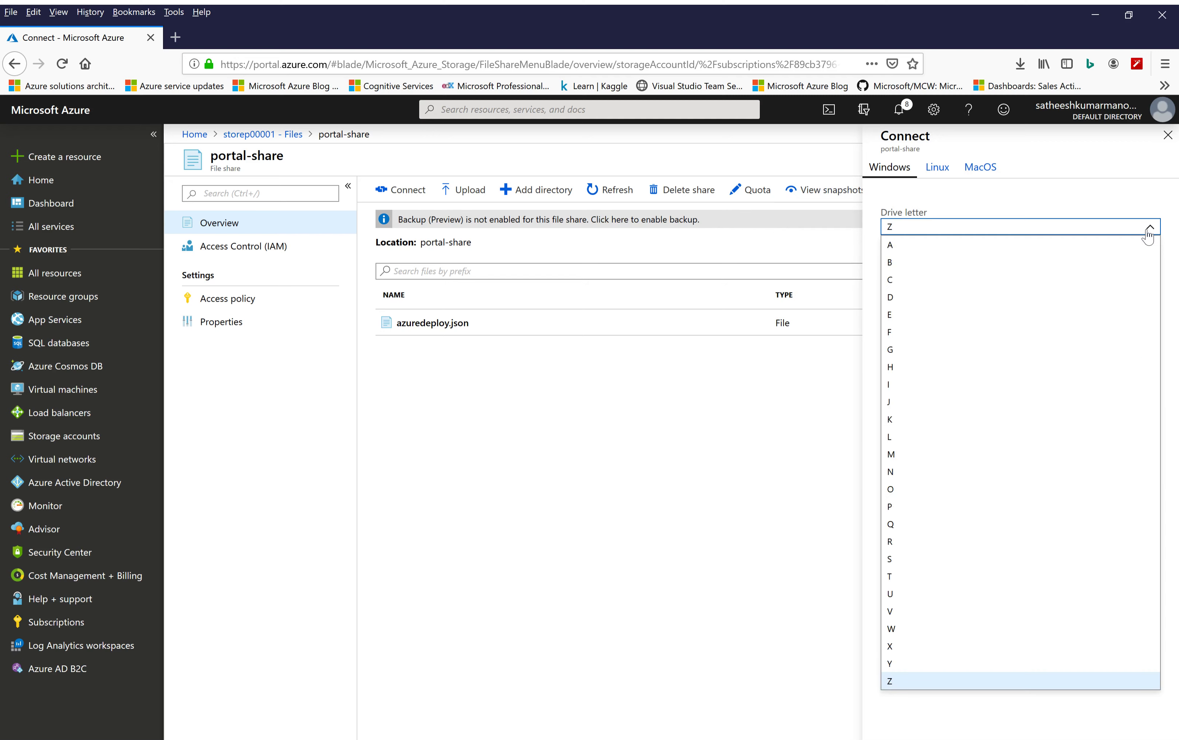
left_click(906, 666)
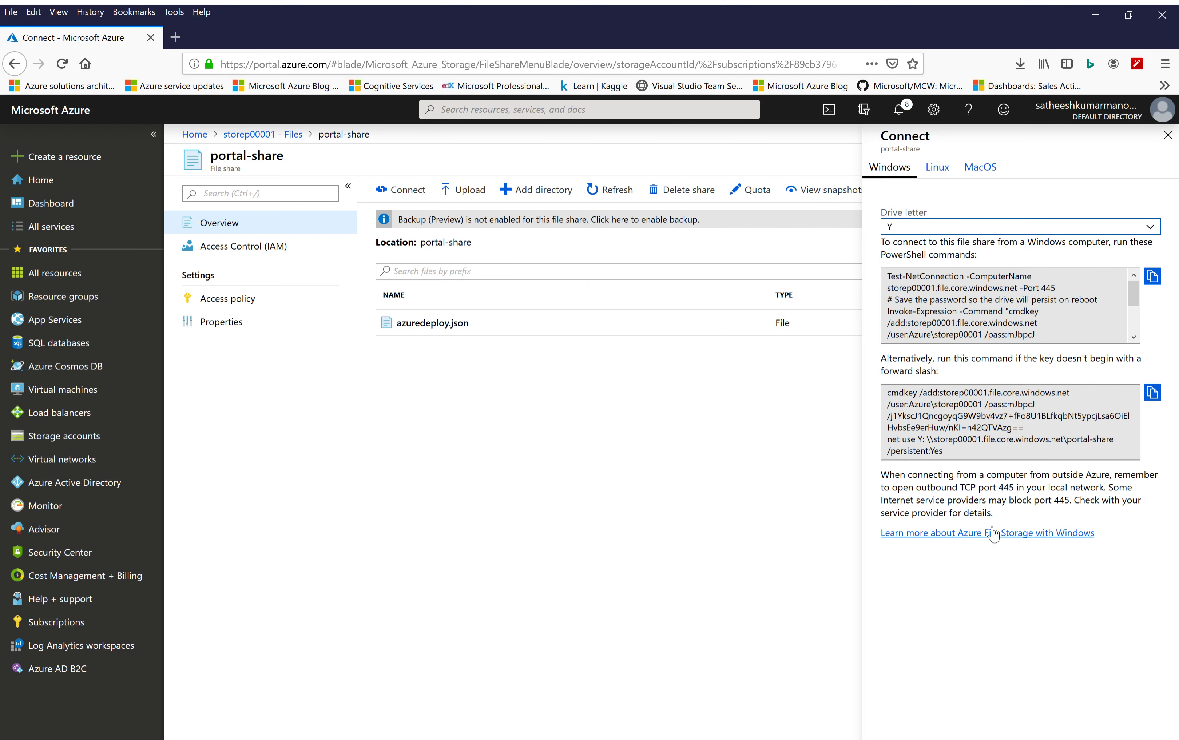
left_click(1157, 279)
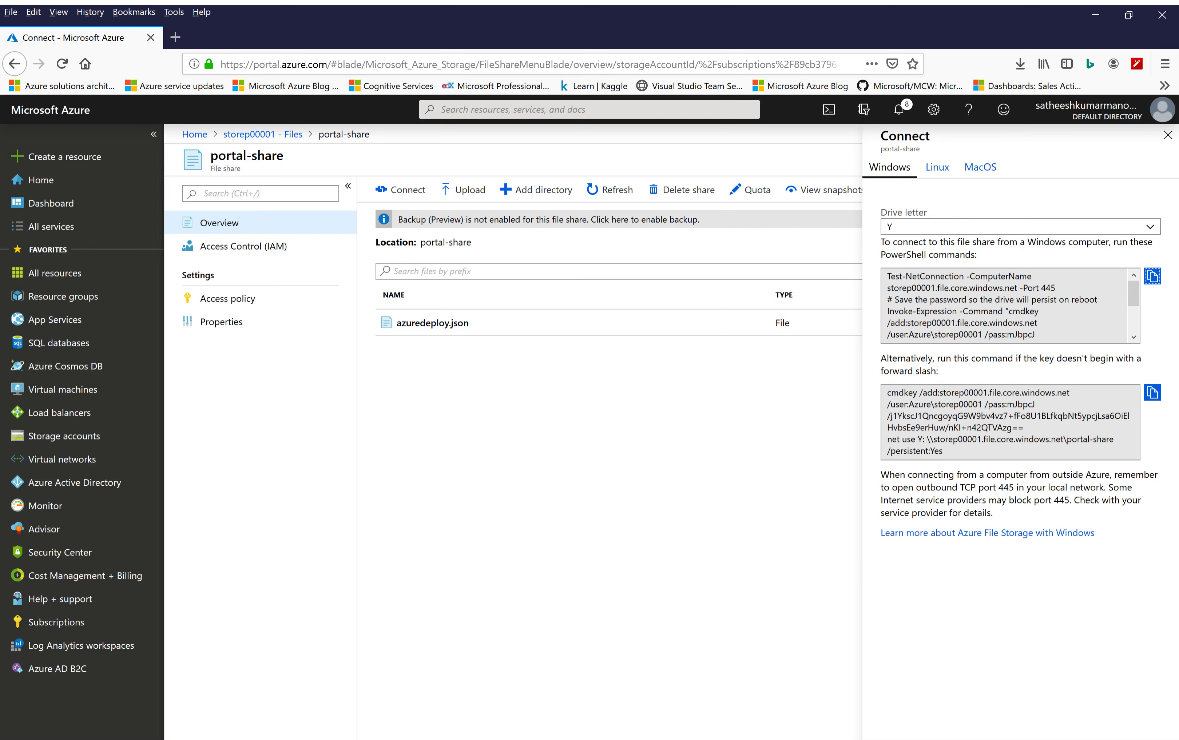
Paste the mount commands, including the storage account key, into the virtual machine's PowerShell ISE and run the Test-NetConnection line for port 445
left_click(724, 739)
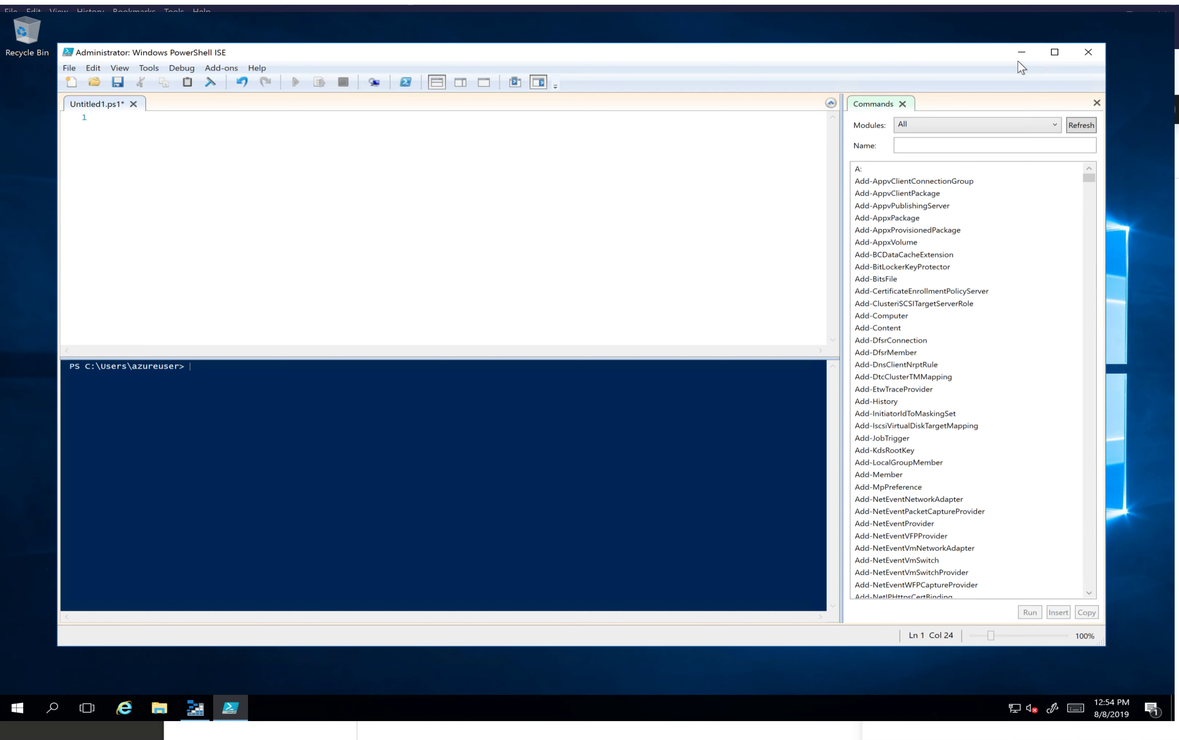
left_click(255, 247)
key("ctrl+v")
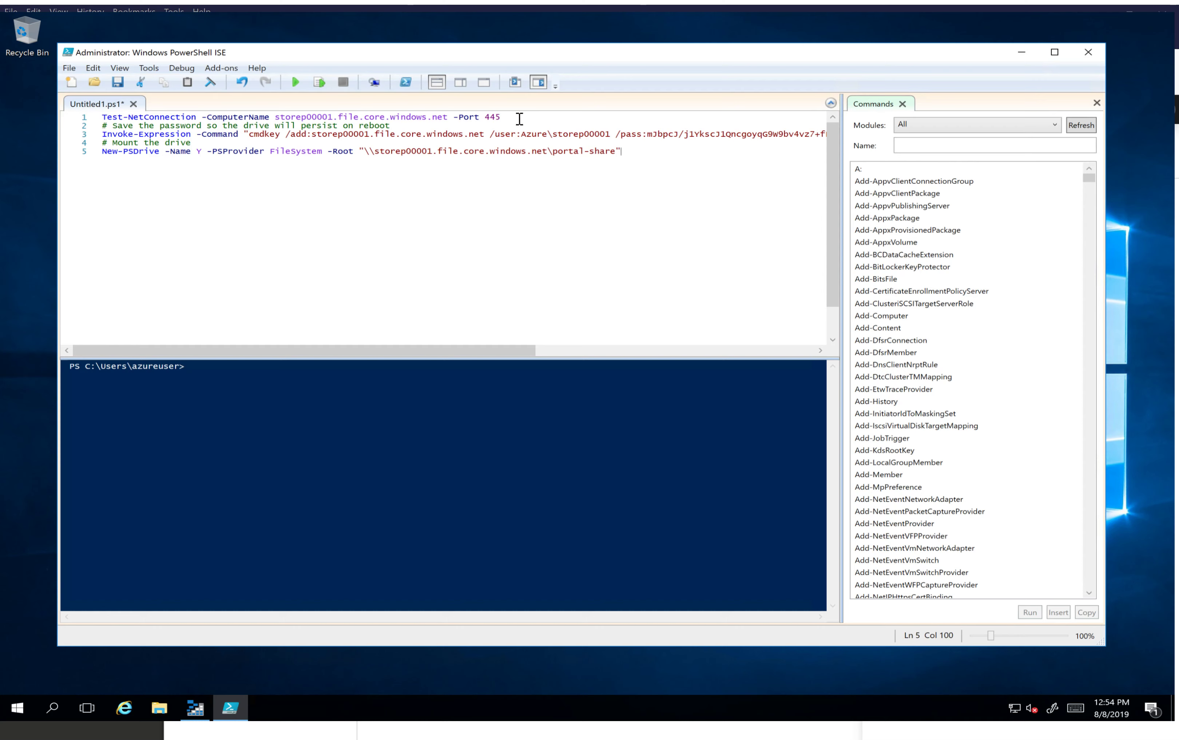
left_click_drag(503, 118, 101, 117)
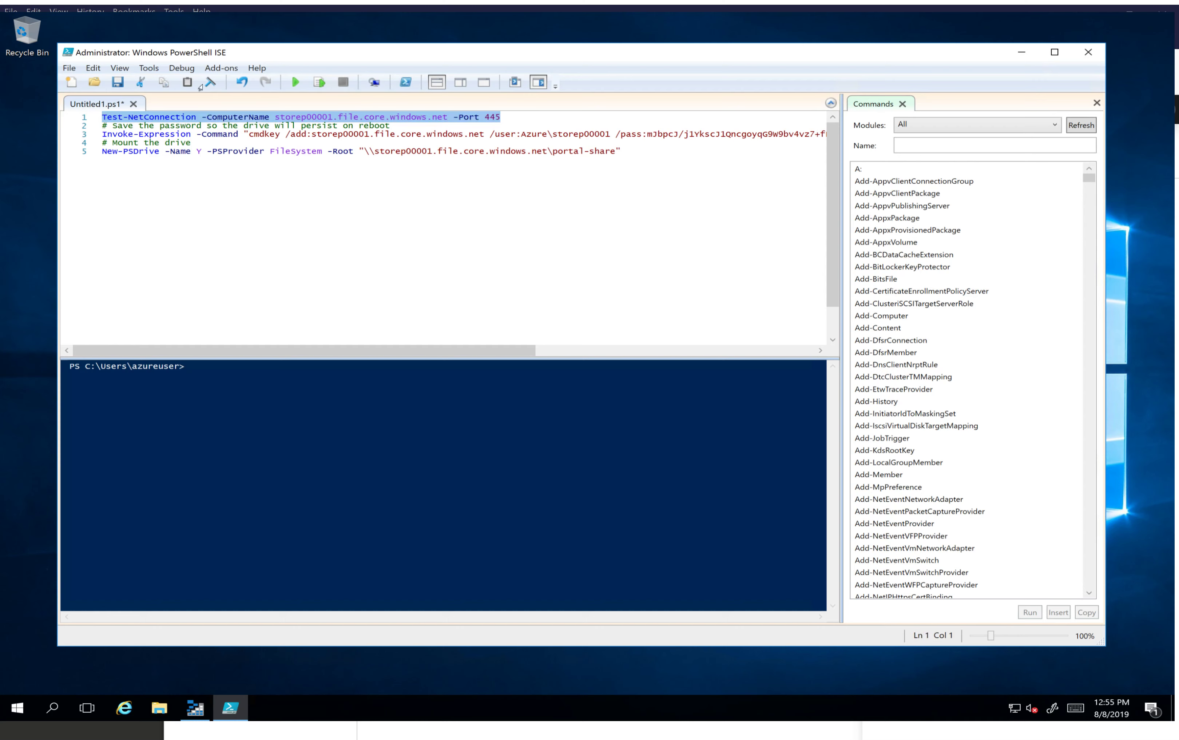
left_click(319, 82)
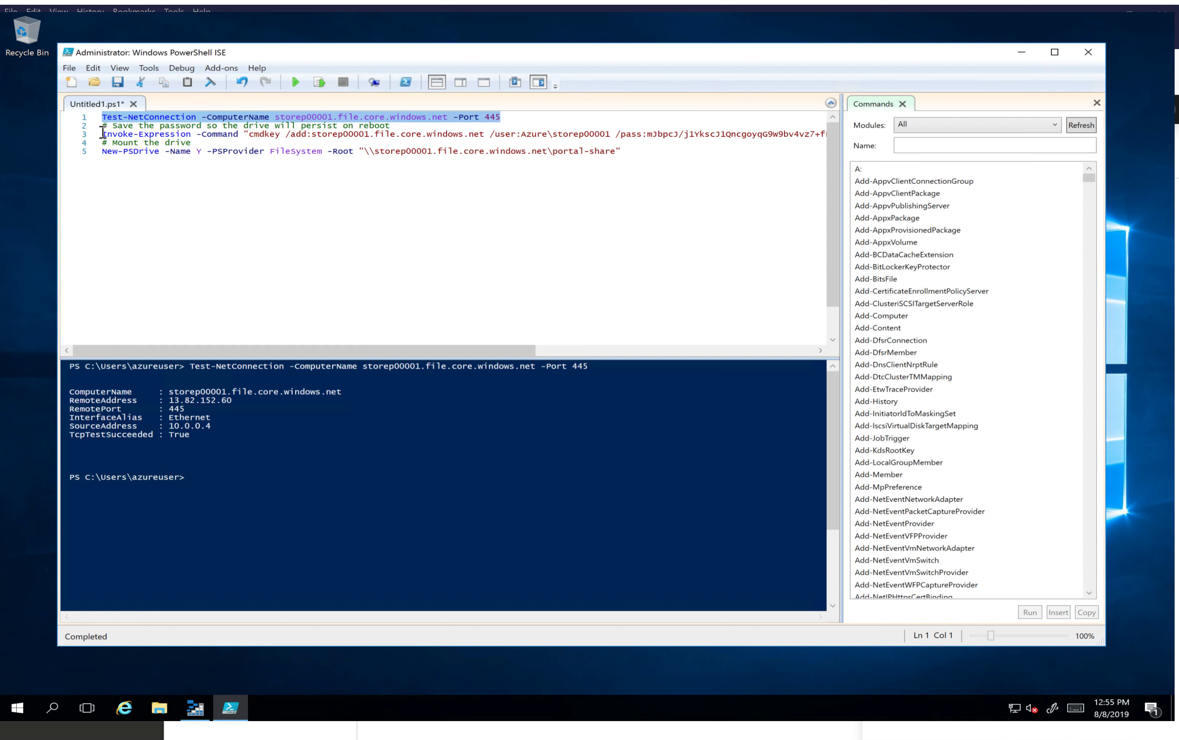
Run the Invoke-Expression cmdkey line to save the storage credentials and the New-PSDrive line to mount portal-share as drive Y
left_click_drag(102, 133, 103, 145)
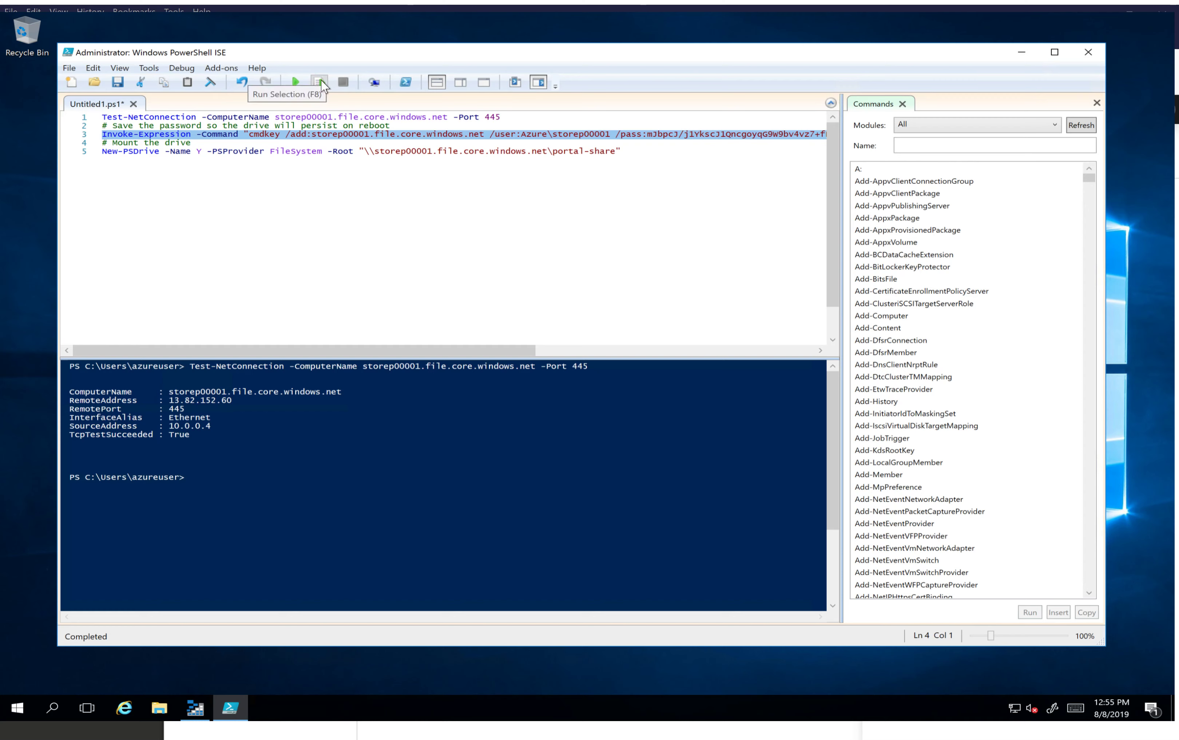
left_click(320, 84)
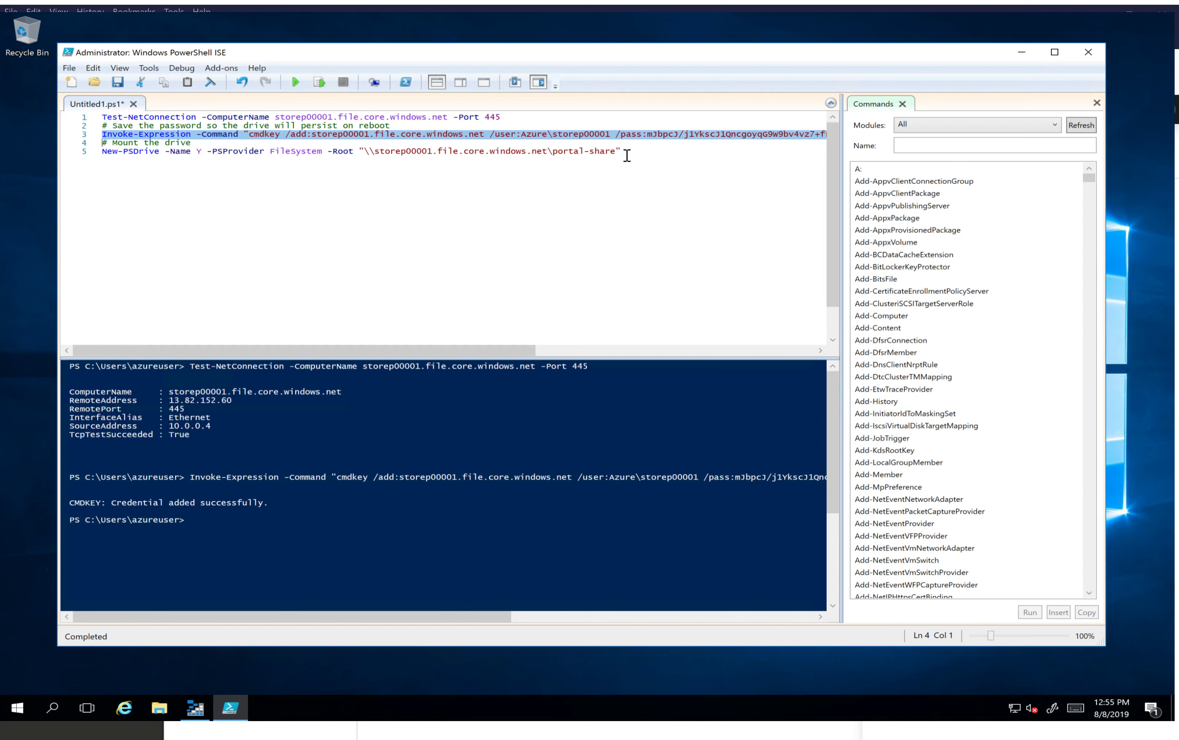
left_click_drag(624, 151, 101, 152)
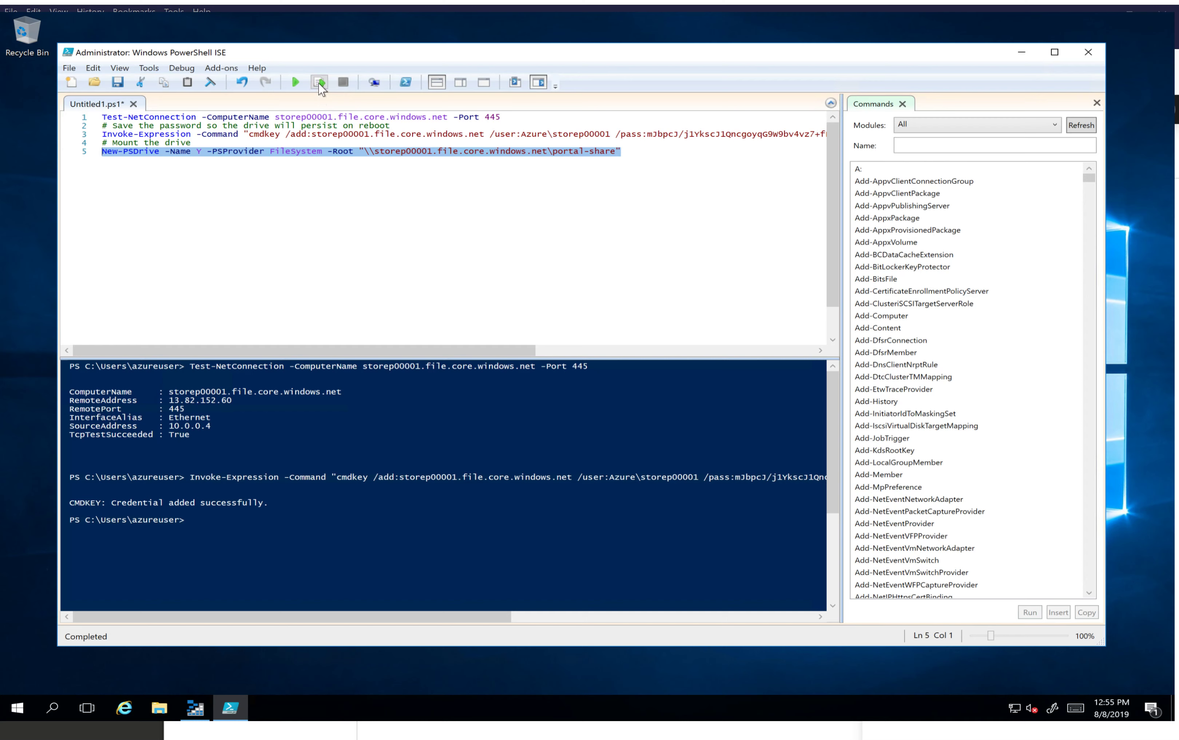
left_click(319, 83)
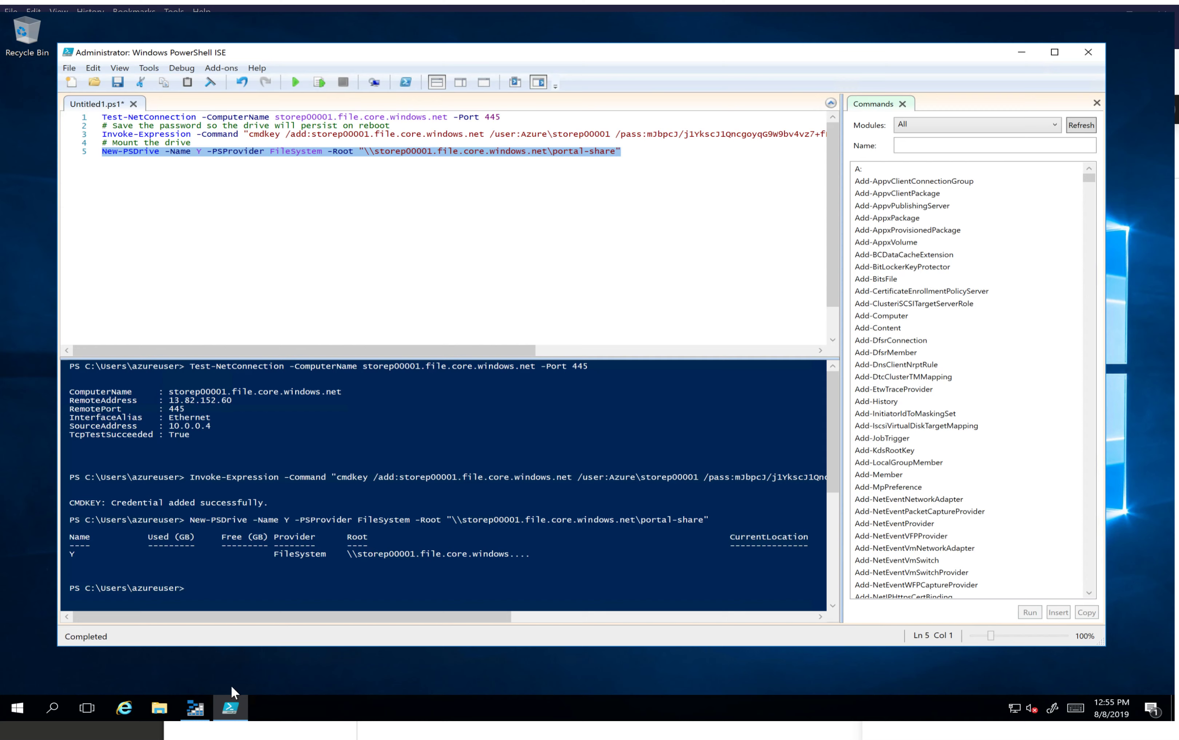
Check the virtual machine's network locations in File Explorer for the mounted portal-share drive
left_click(153, 712)
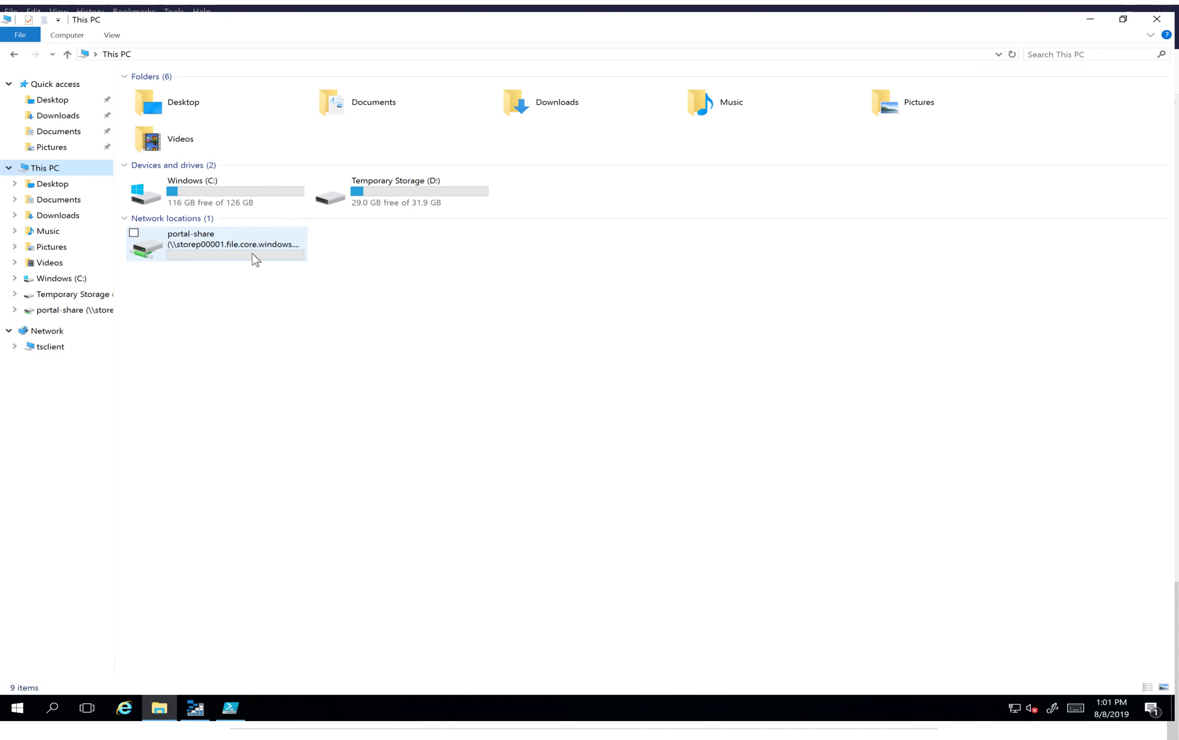
mouse_move(254, 259)
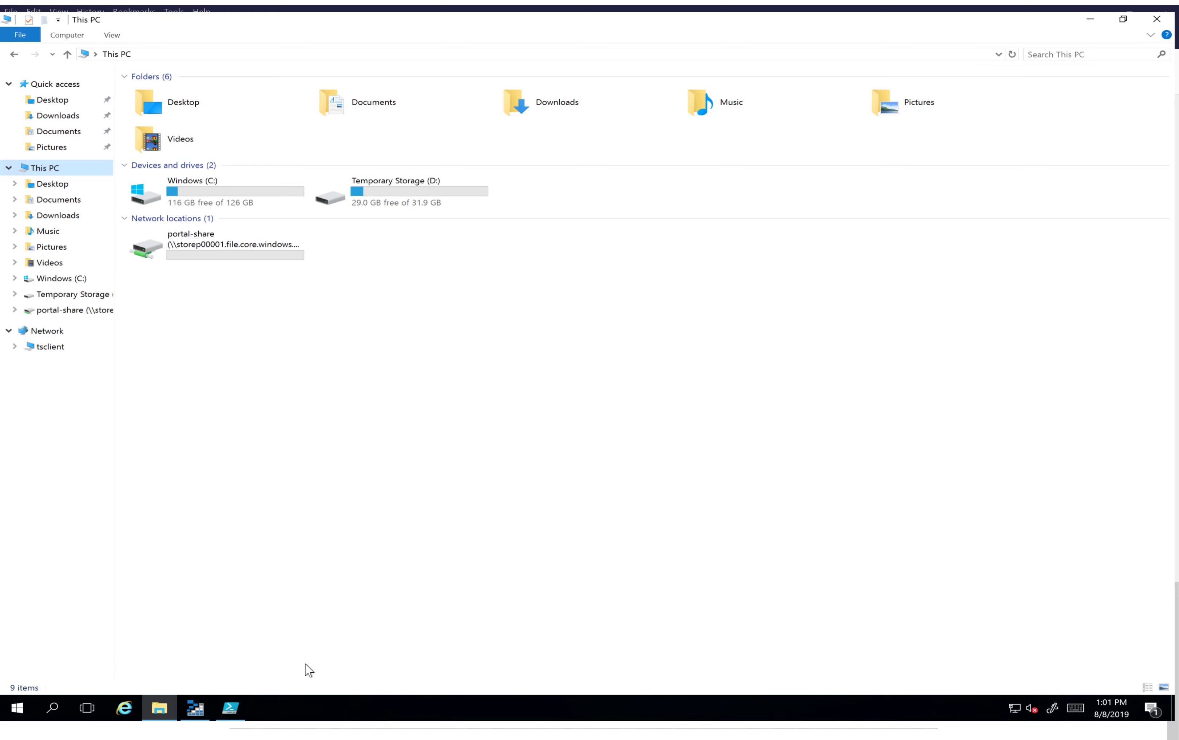
In Azure Storage Explorer, expand the file shares of storep00001 and select portal-share
left_click(200, 709)
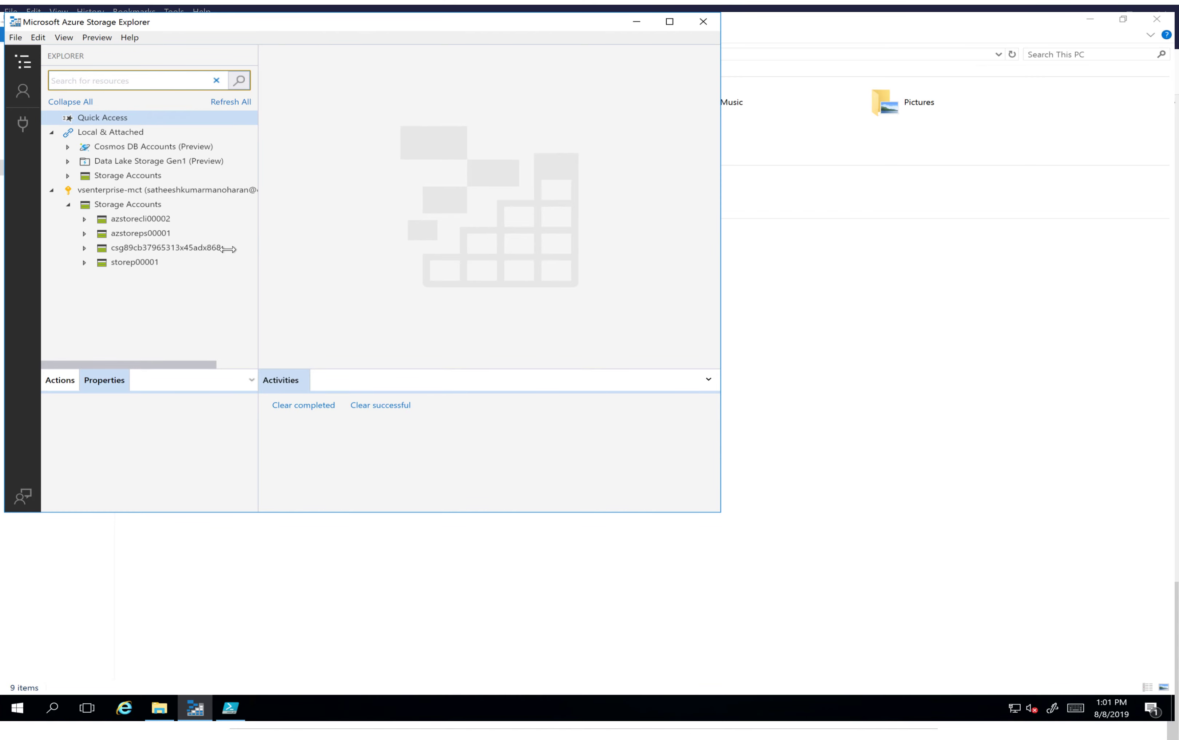
left_click(84, 264)
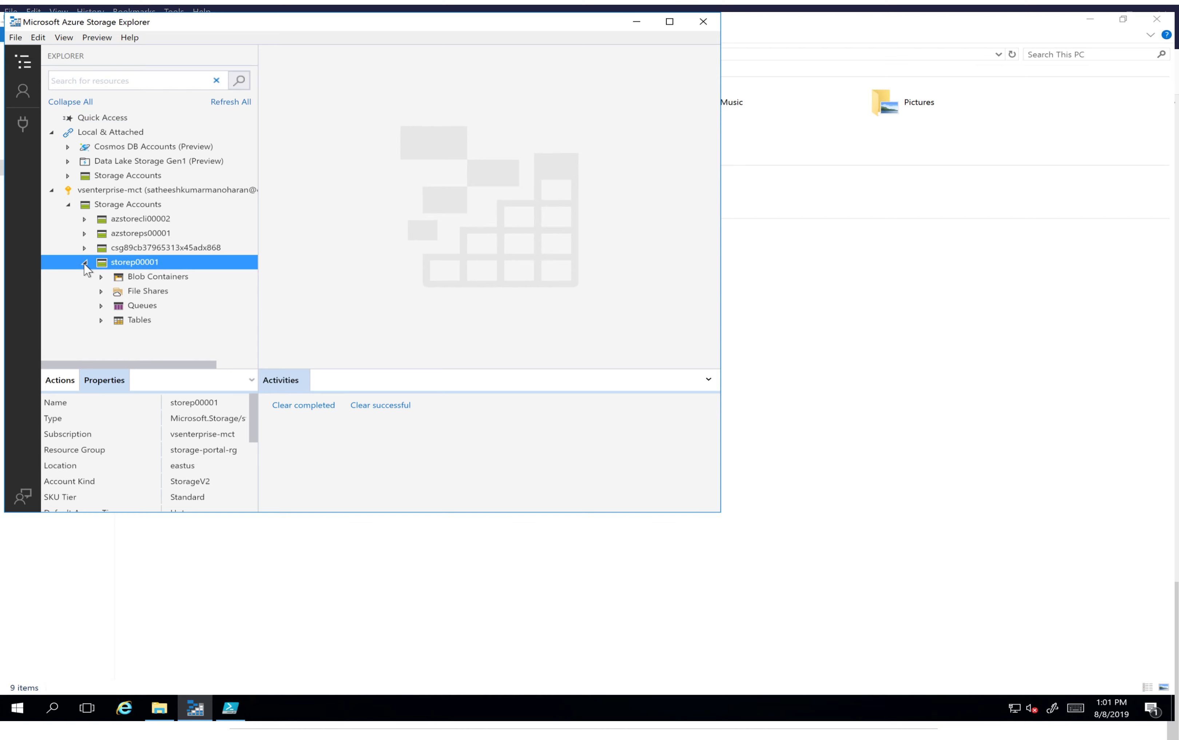
left_click(101, 292)
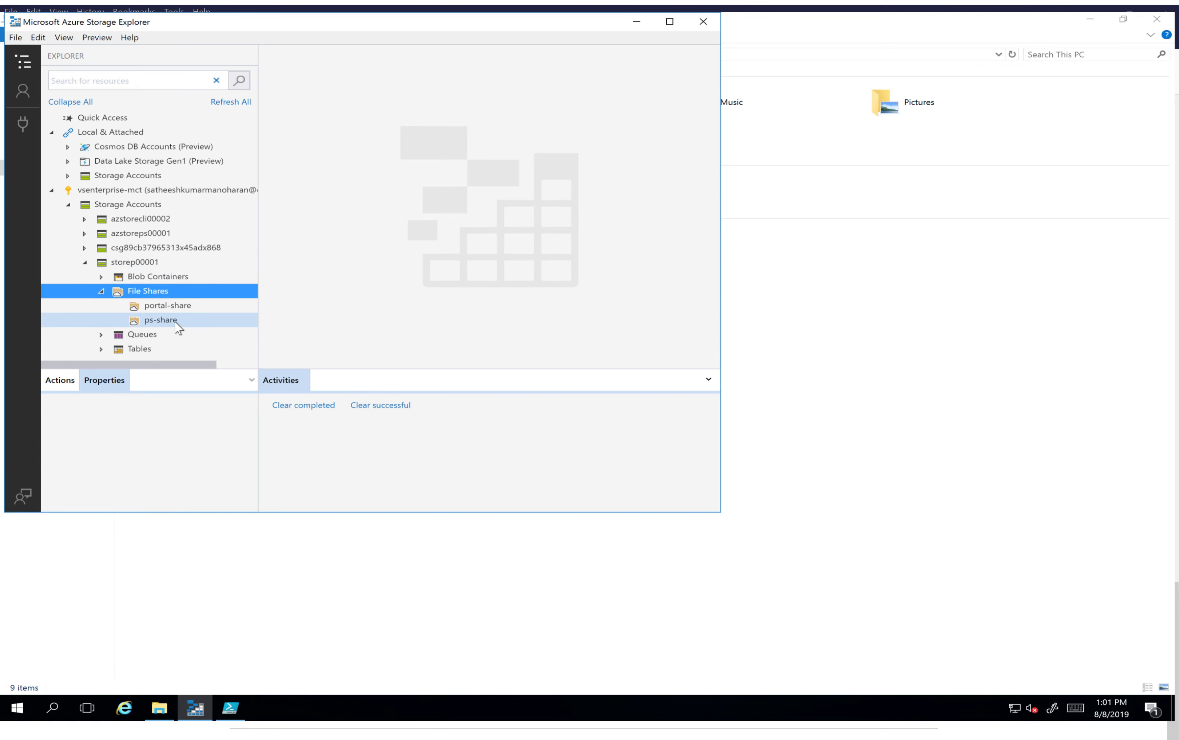
left_click(188, 306)
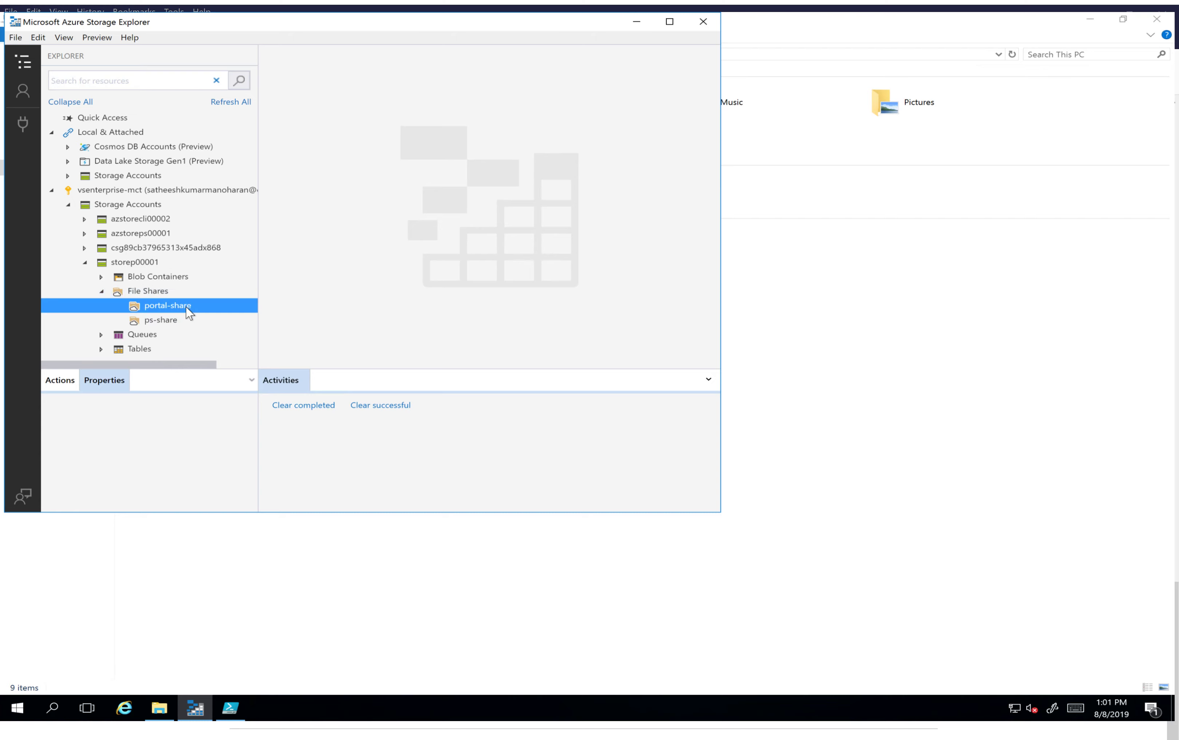